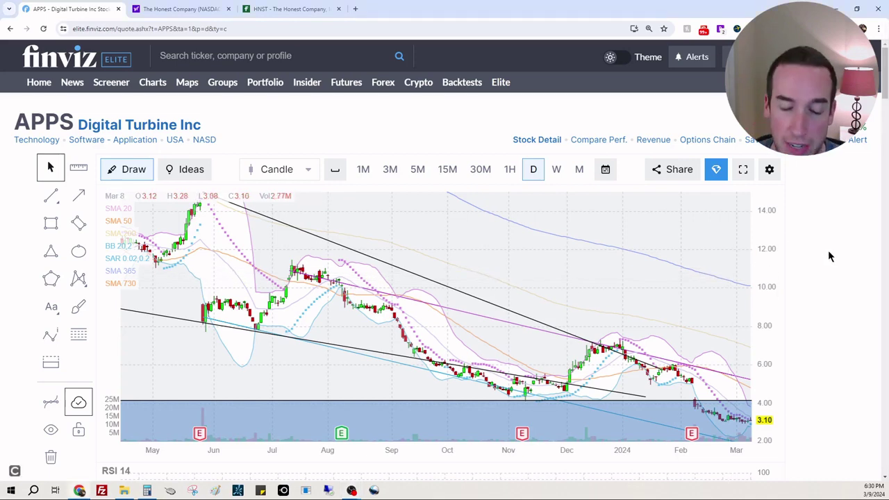
Scroll down to inspect the APPS daily chart's trend lines and RSI panel, then scroll back up.
scroll(829, 257, "down", 1)
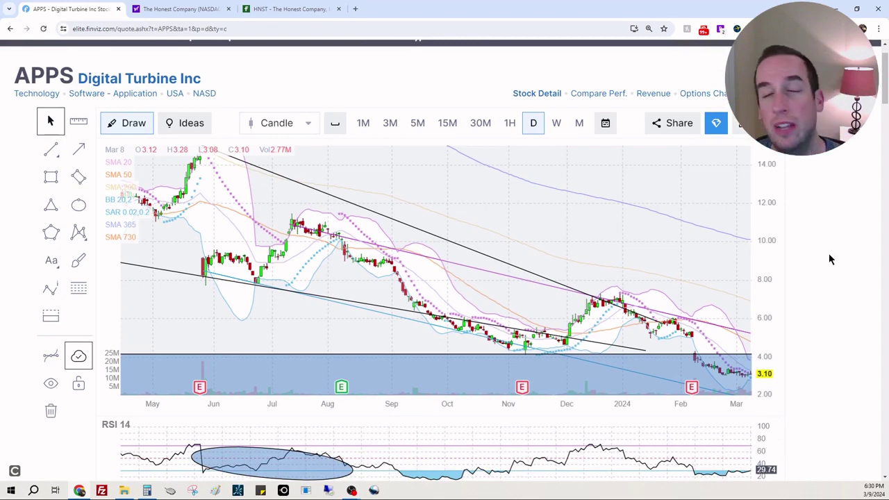
scroll(824, 248, "up", 1)
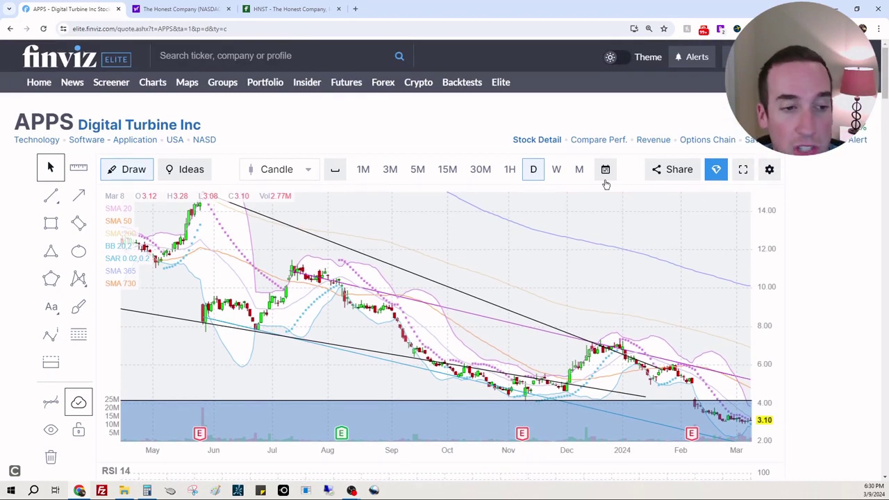
Switch the APPS chart to monthly candles and pan it left to leave empty space on the right.
left_click(581, 169)
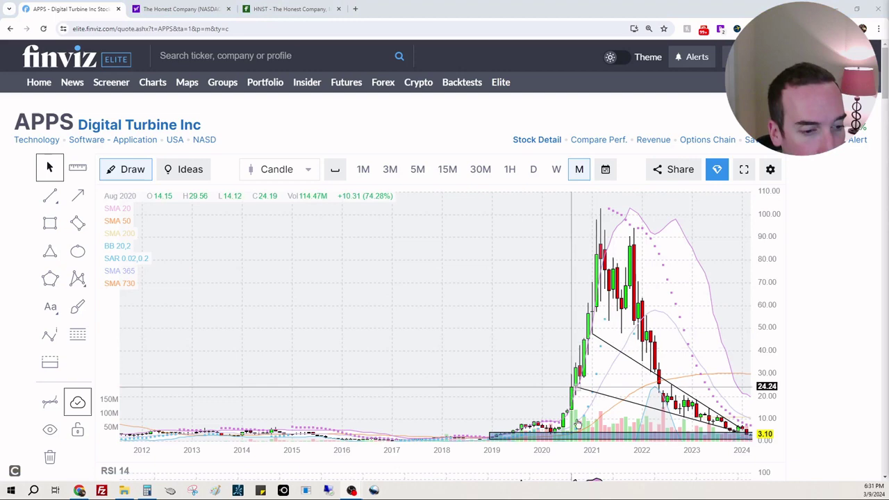
left_click_drag(457, 330, 303, 228)
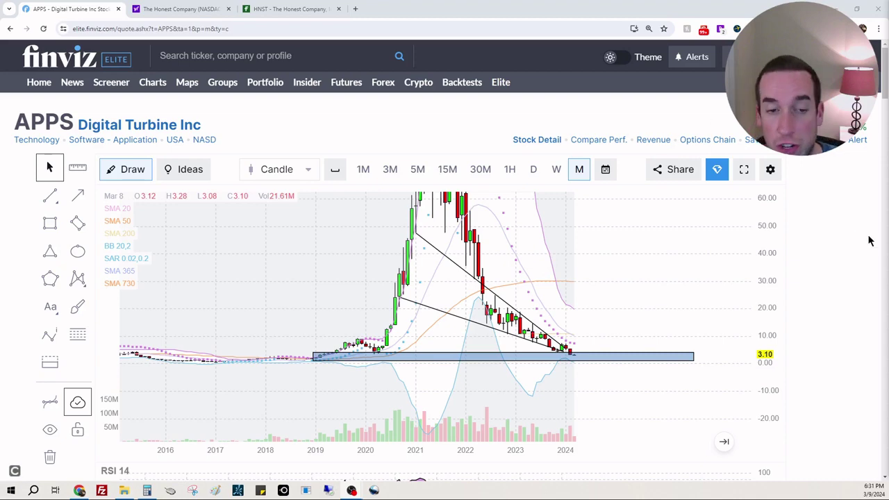
Scroll below the monthly chart to view the RSI 14, MACD, MFI 14 and RMI panels.
scroll(842, 227, "down", 3)
scroll(846, 223, "down", 1)
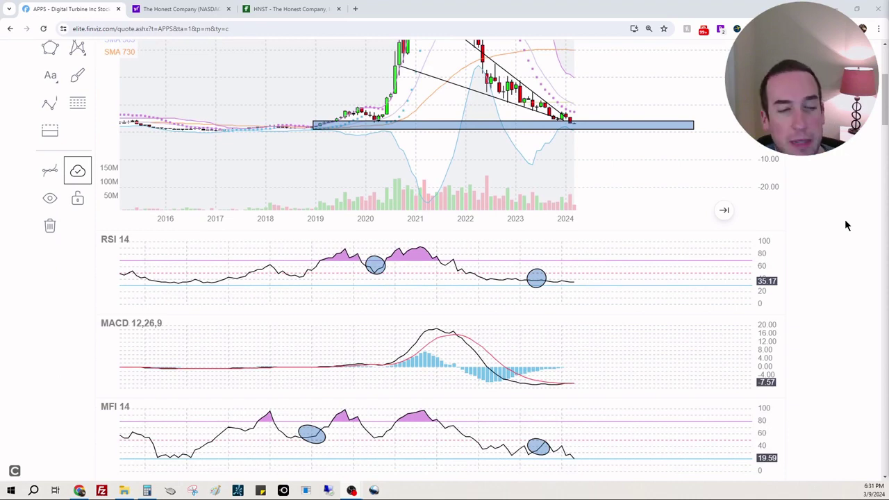
scroll(846, 226, "down", 1)
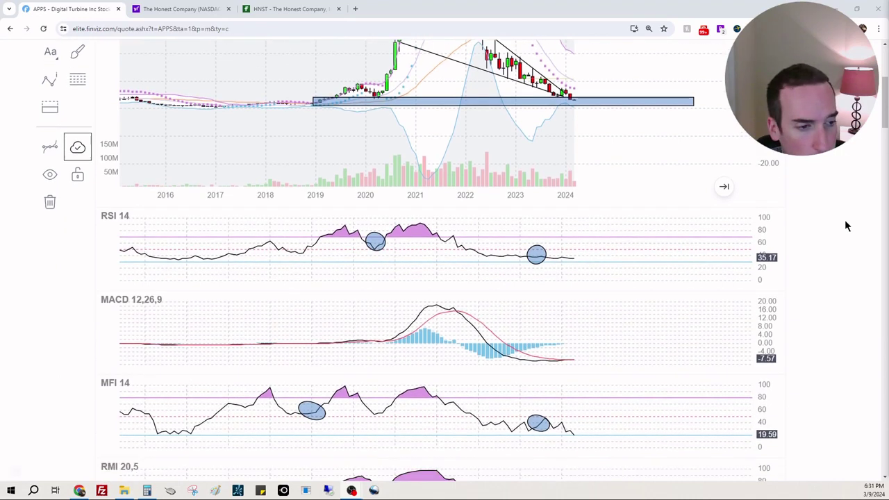
scroll(833, 218, "down", 1)
scroll(833, 218, "down", 1)
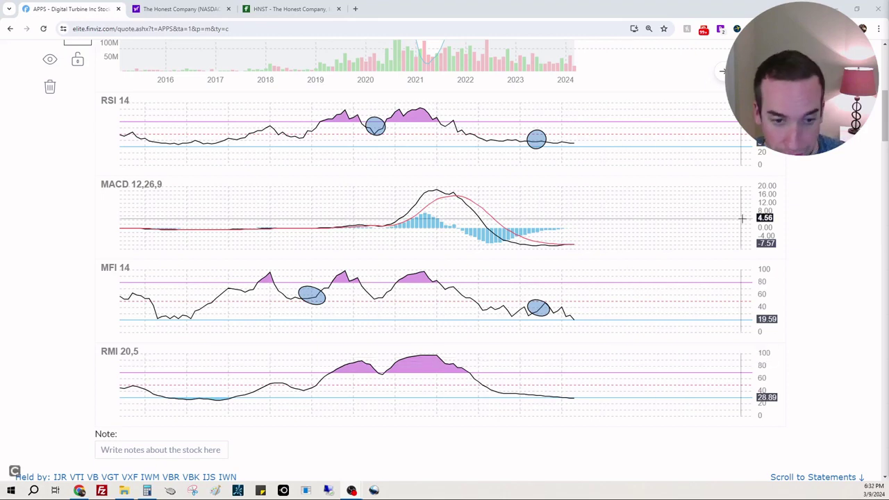
Scroll down to APPS's fundamentals snapshot and yearly EPS, Sales and Shares Outstanding charts.
scroll(802, 226, "down", 4)
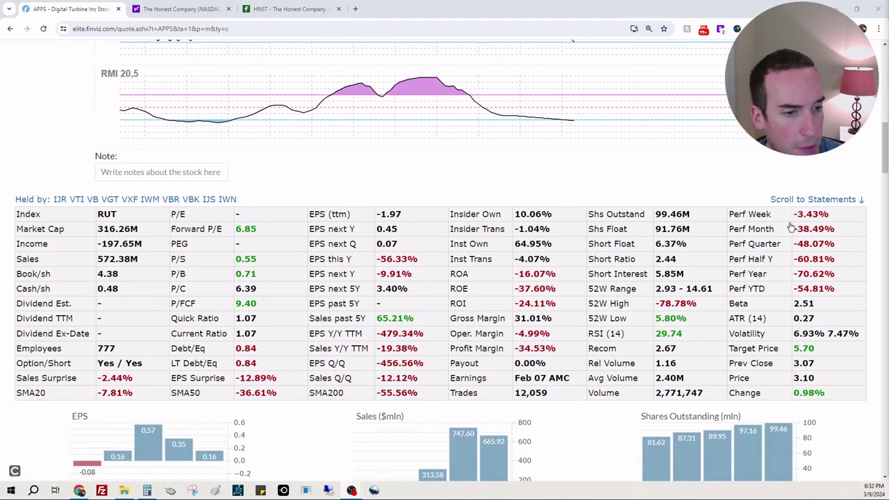
scroll(773, 205, "down", 1)
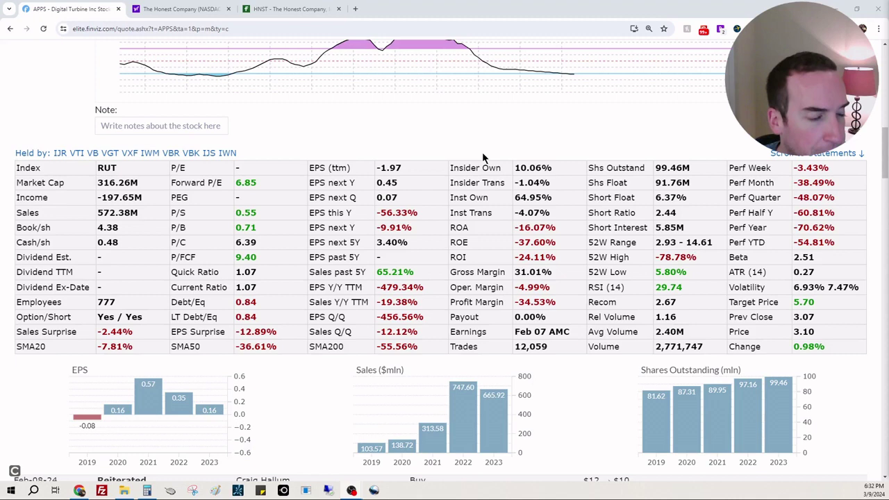
In a cleared Calculator, compute 572,380,000 − 197,650,000 = 374,730,000.
left_click(147, 490)
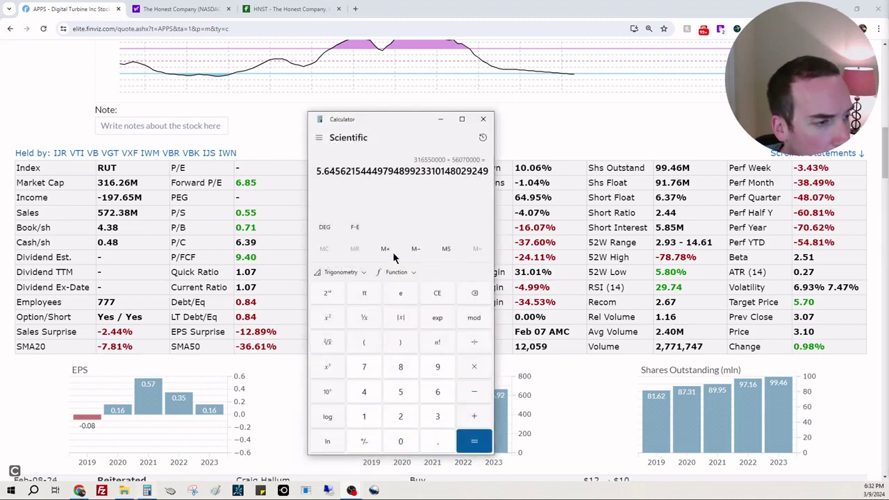
left_click(438, 293)
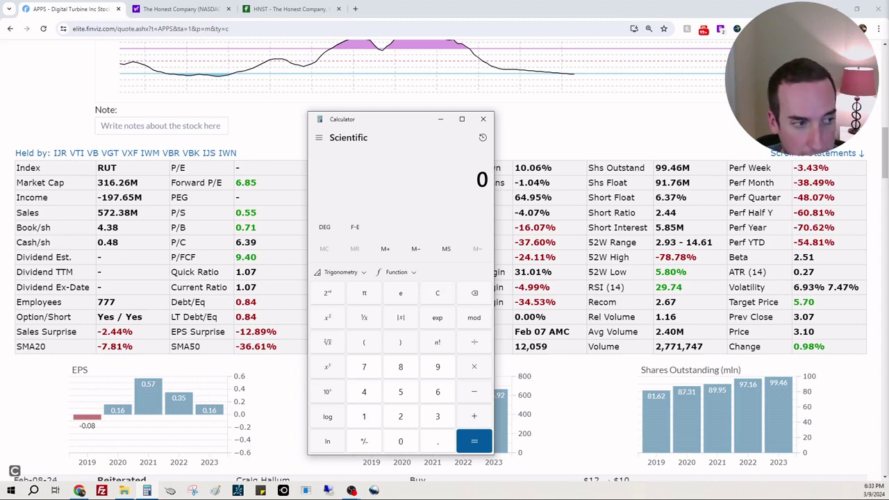
type("5")
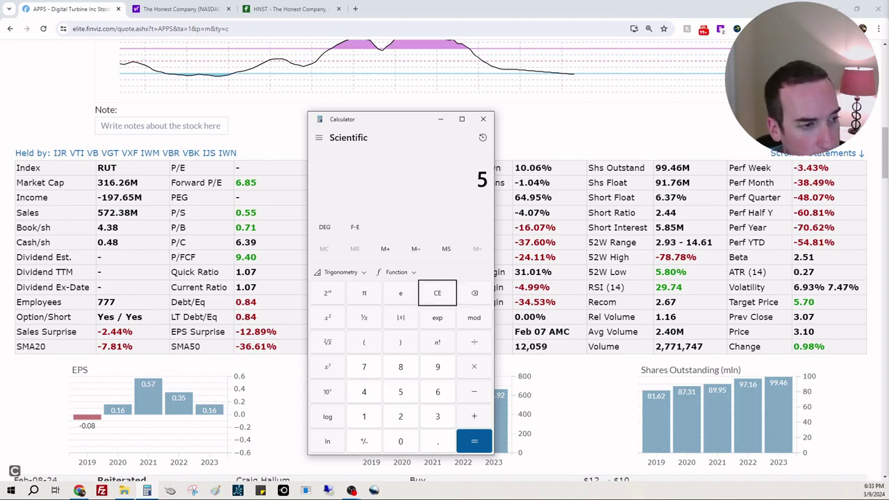
type("72380000")
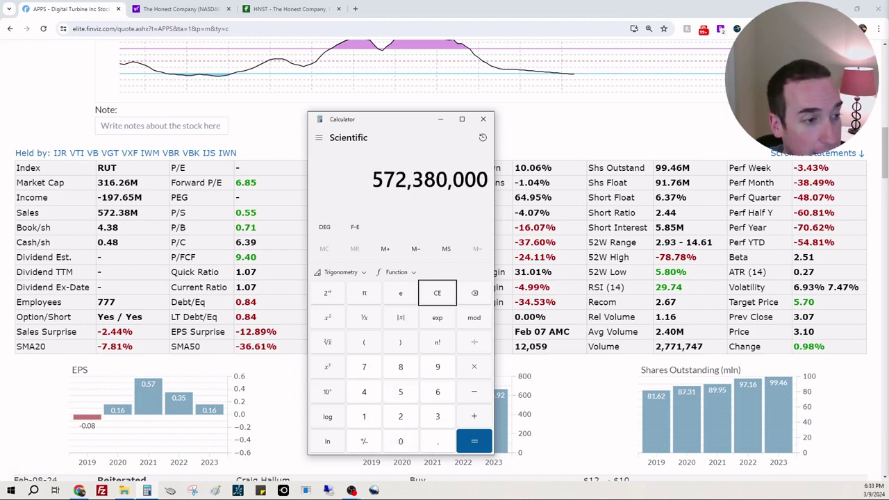
type("197")
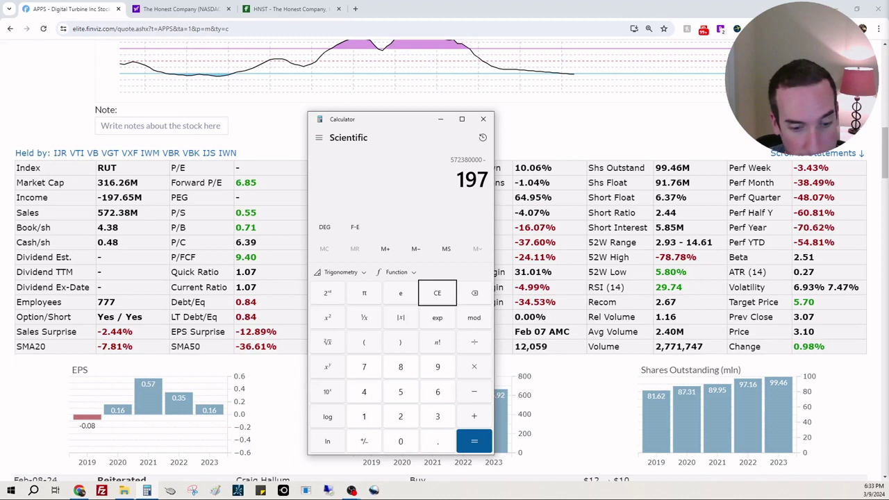
type("65000")
key("BackSpace")
key("BackSpace")
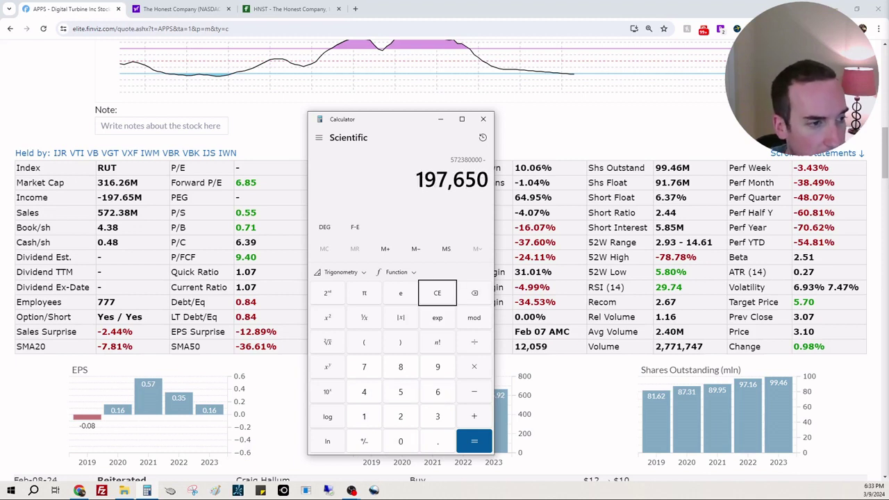
type("0000")
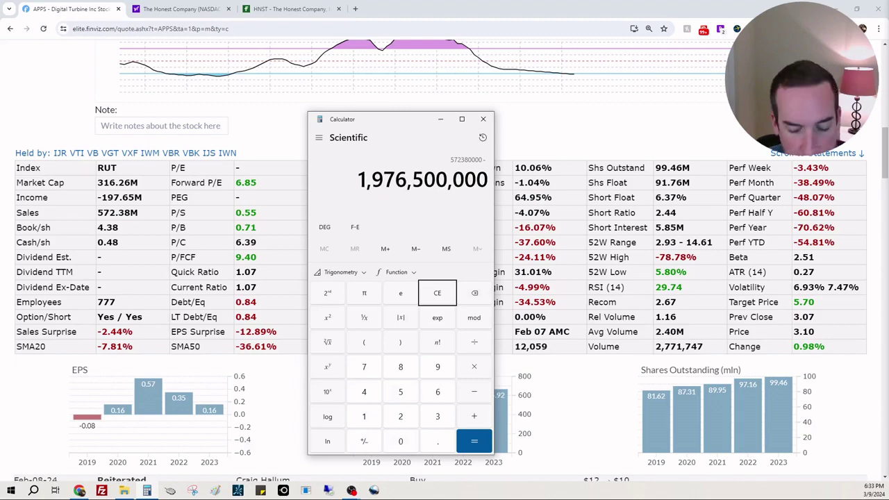
key("BackSpace")
key("Return")
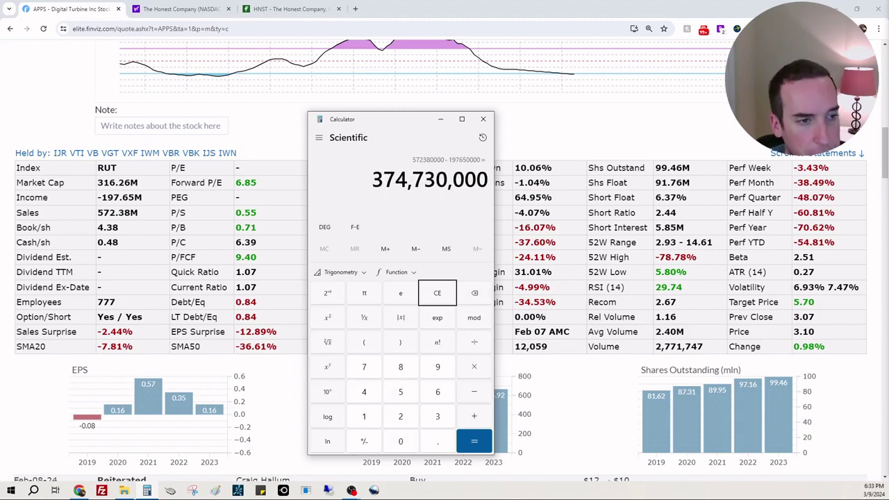
Scroll to the financial statements and switch them to the quarterly balance sheet.
left_click(519, 143)
scroll(575, 201, "down", 20)
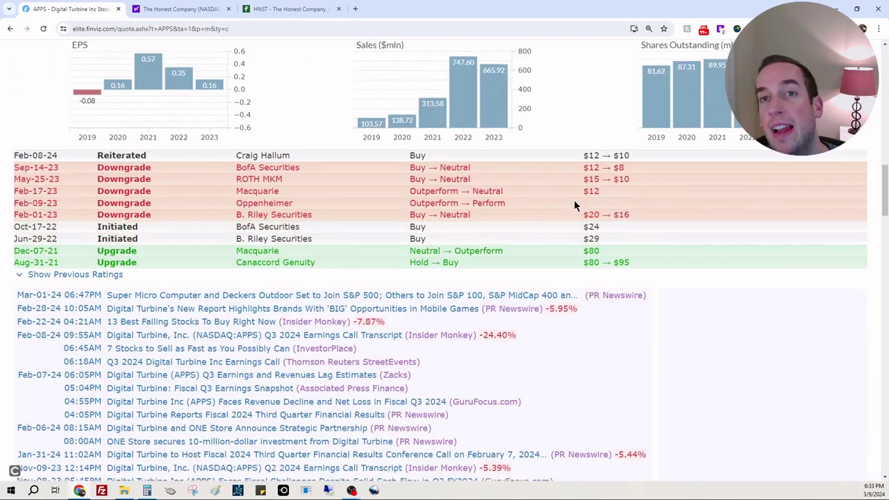
scroll(578, 218, "down", 5)
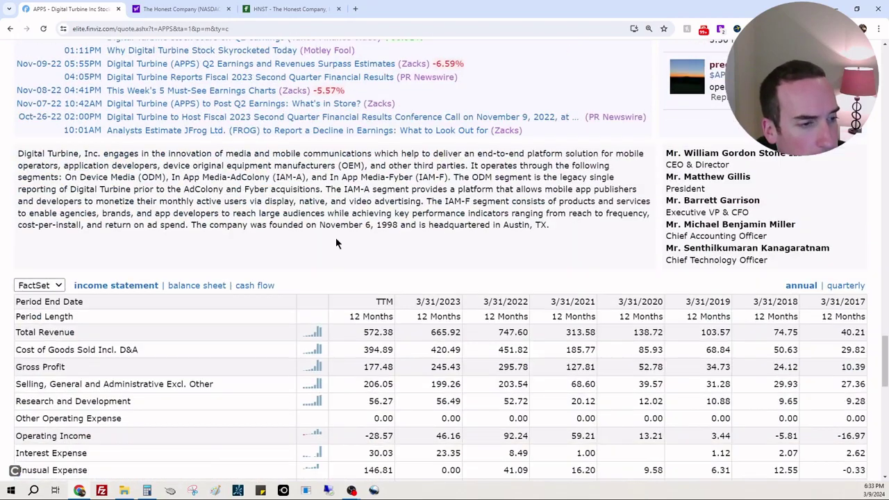
scroll(577, 237, "down", 1)
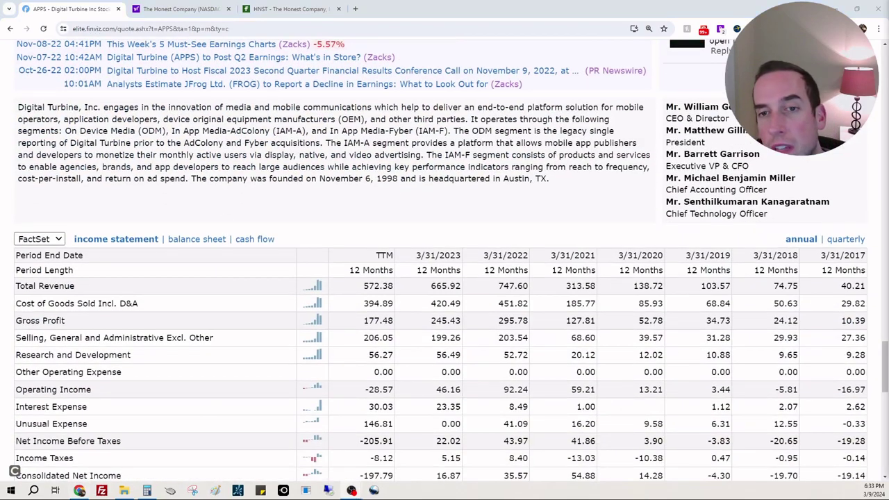
scroll(705, 292, "down", 1)
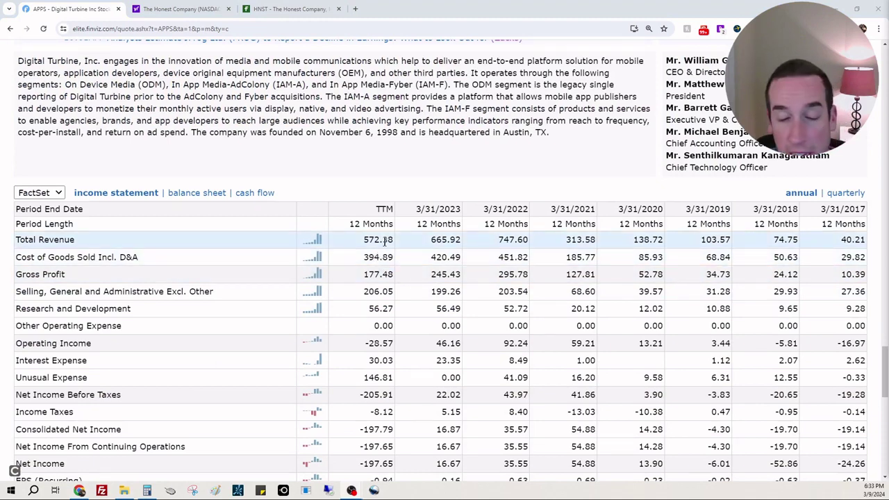
scroll(380, 240, "down", 1)
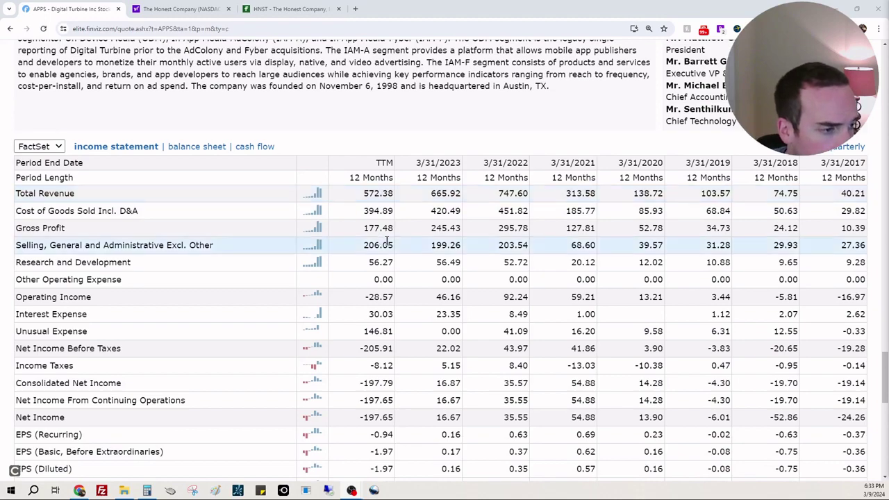
scroll(529, 341, "down", 2)
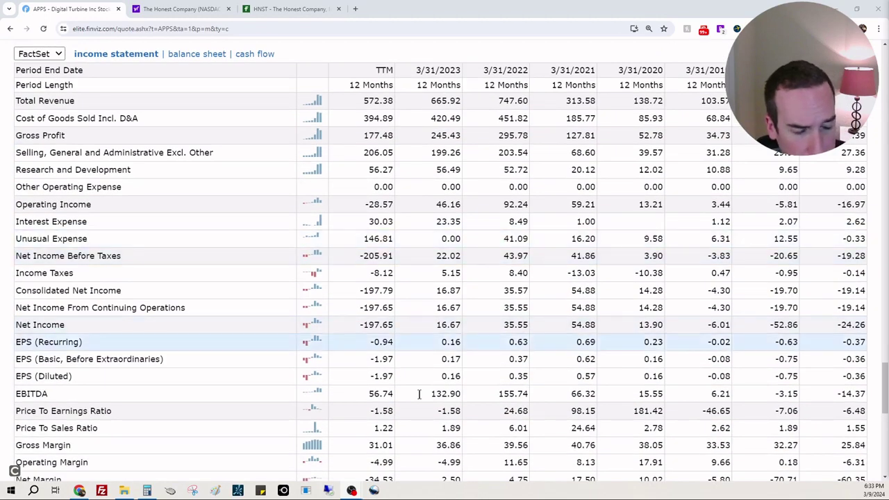
scroll(532, 256, "down", 2)
scroll(419, 390, "up", 5)
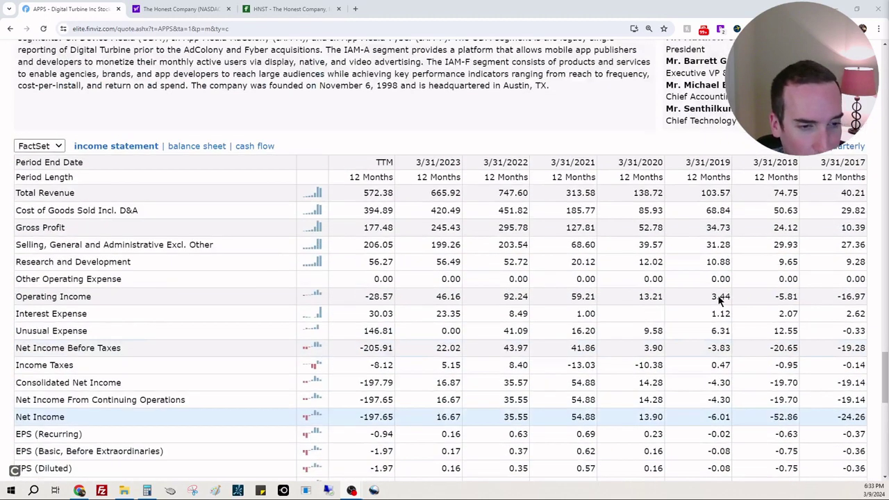
left_click(852, 194)
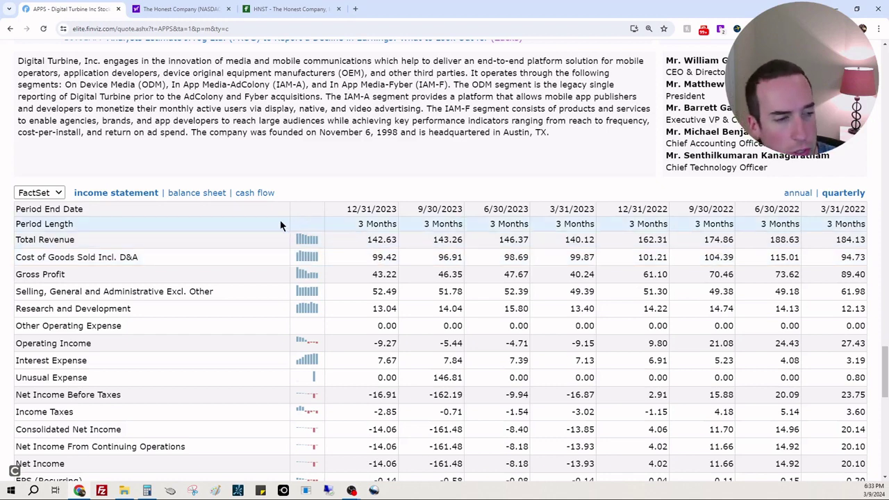
left_click(218, 194)
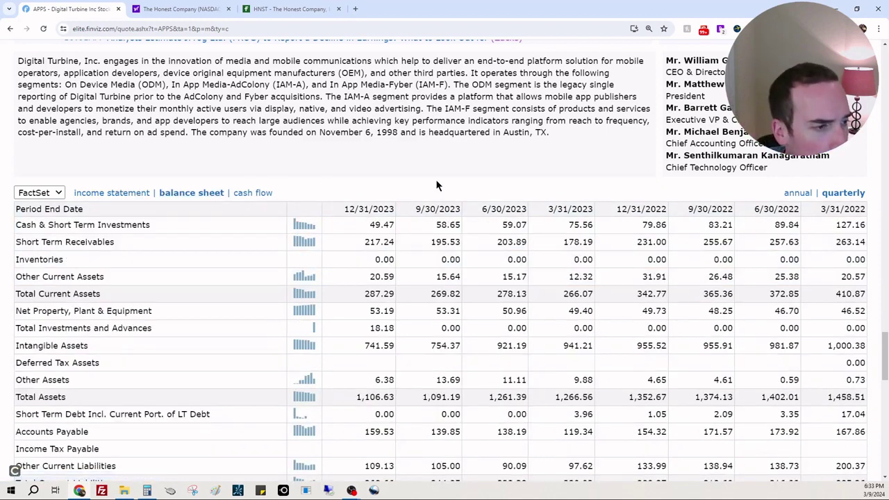
scroll(435, 179, "down", 1)
Move Calculator aside, add 494,700 for 375,224,700, and review the calculation history.
left_click(147, 490)
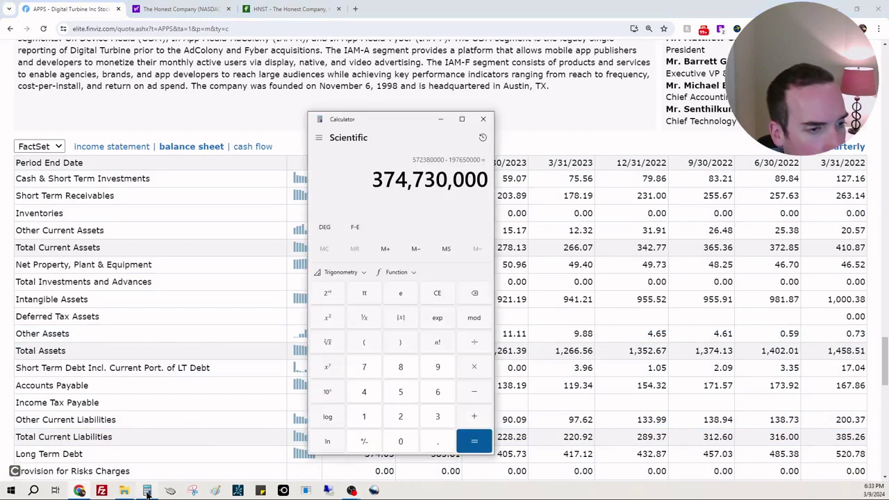
left_click_drag(407, 131, 579, 117)
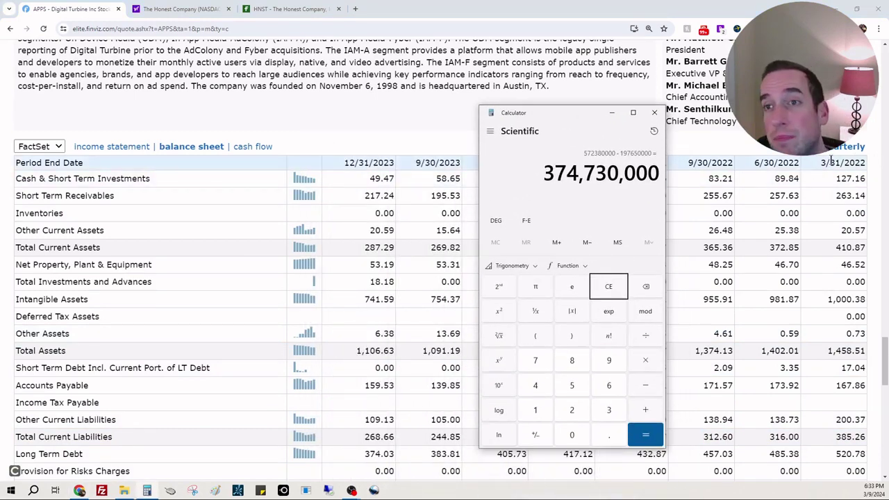
key("plus")
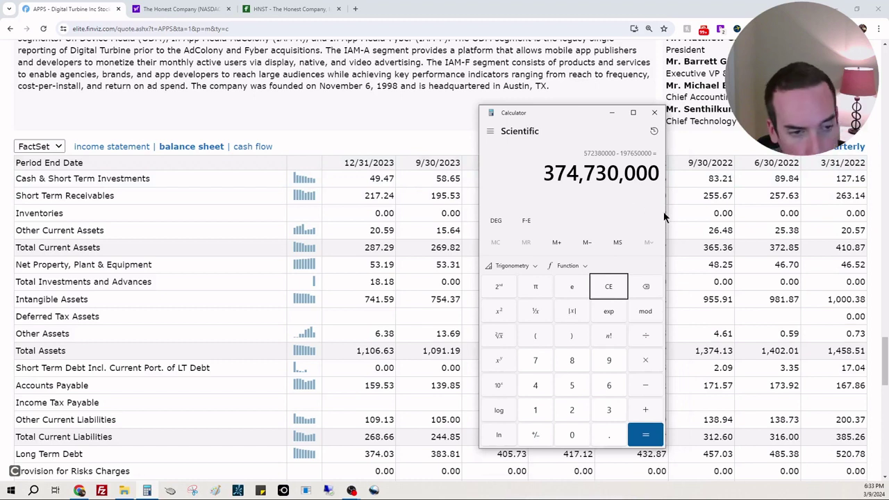
type("494")
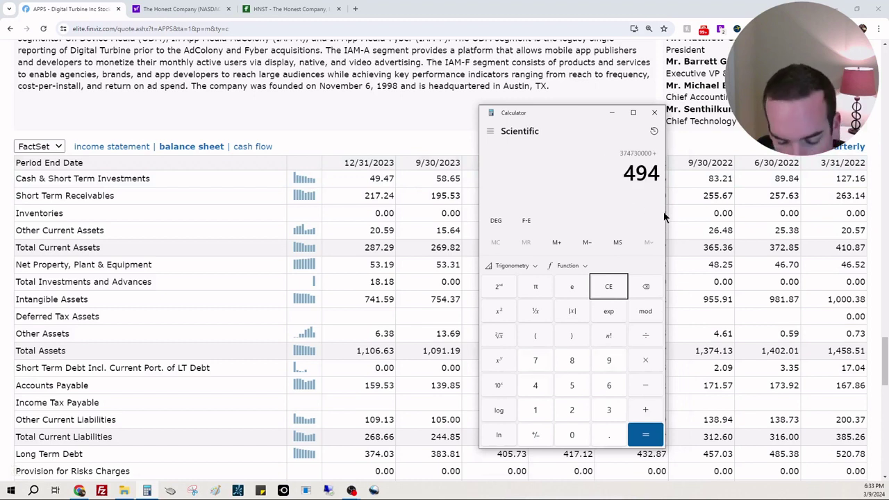
type("700")
key("Return")
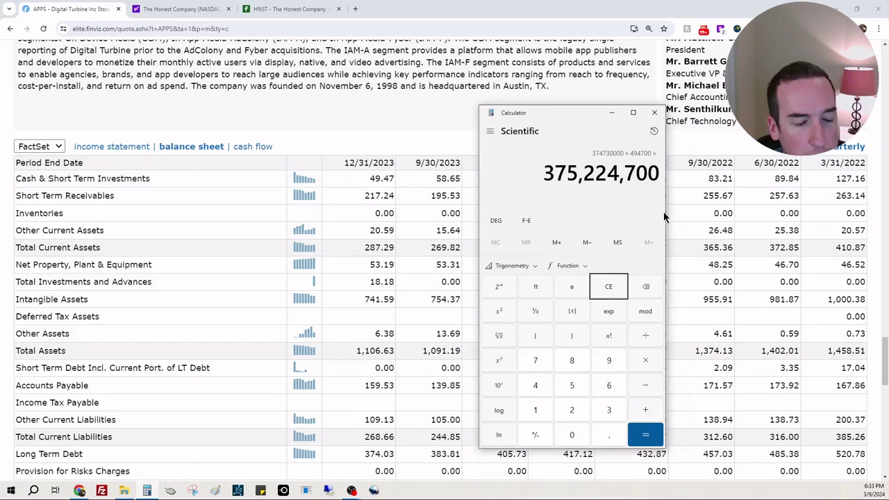
left_click(654, 130)
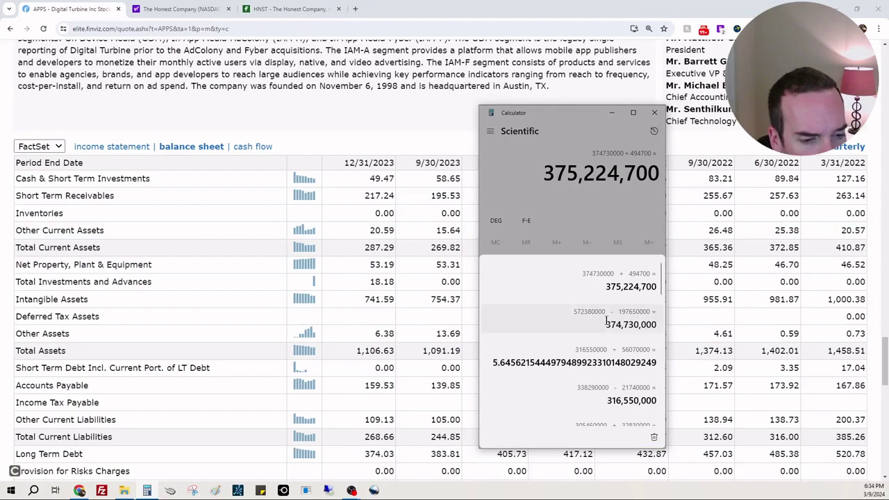
left_click(594, 199)
Clear Calculator and compute 572.38 − 197.65 = 374.73.
left_click(608, 287)
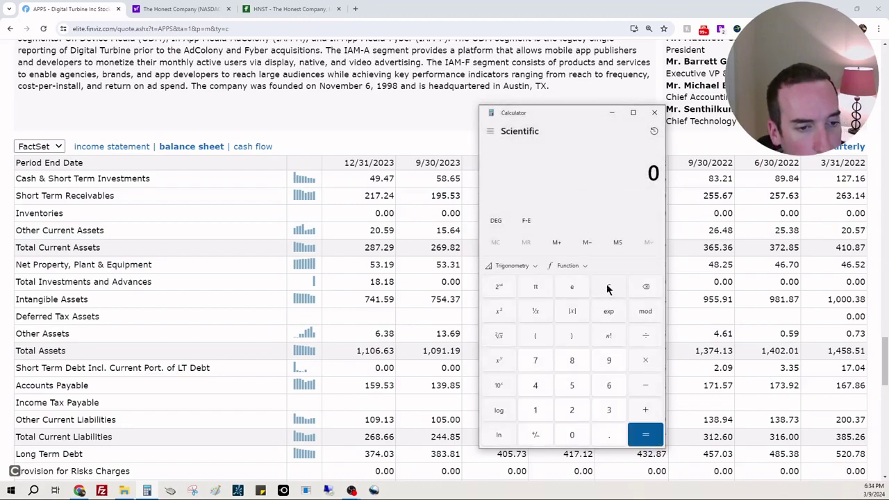
scroll(383, 226, "up", 20)
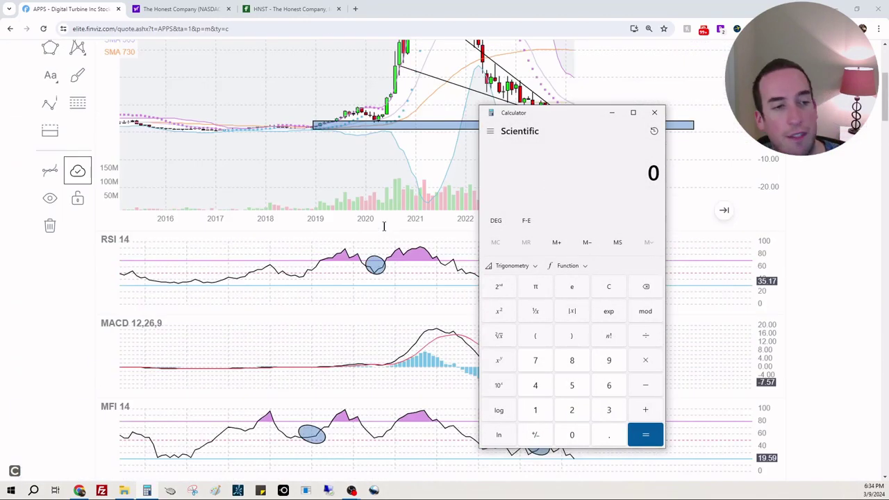
scroll(384, 226, "down", 5)
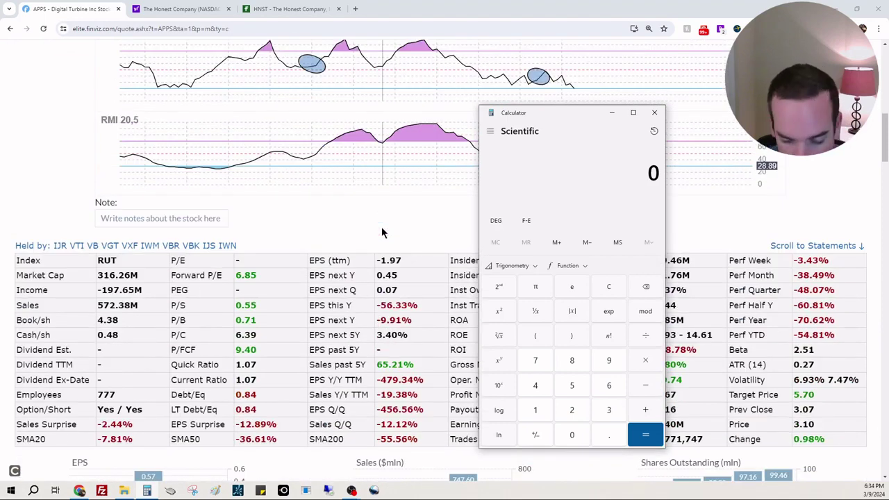
type("5")
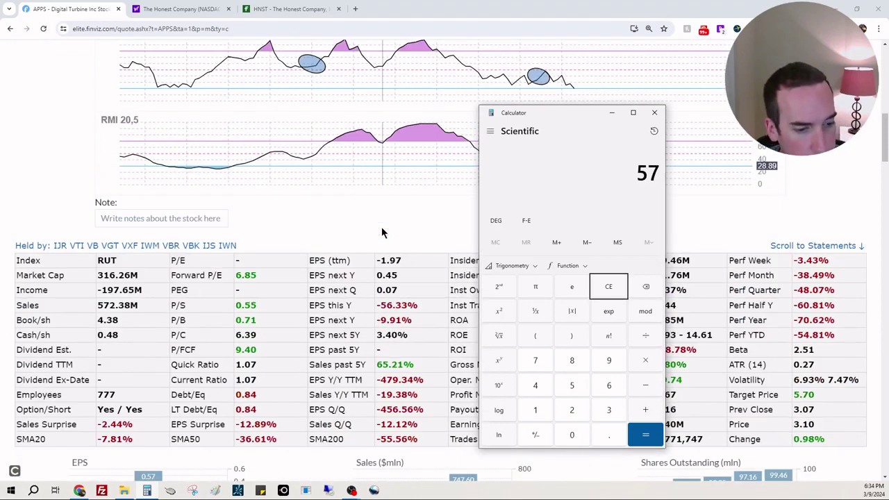
type("72")
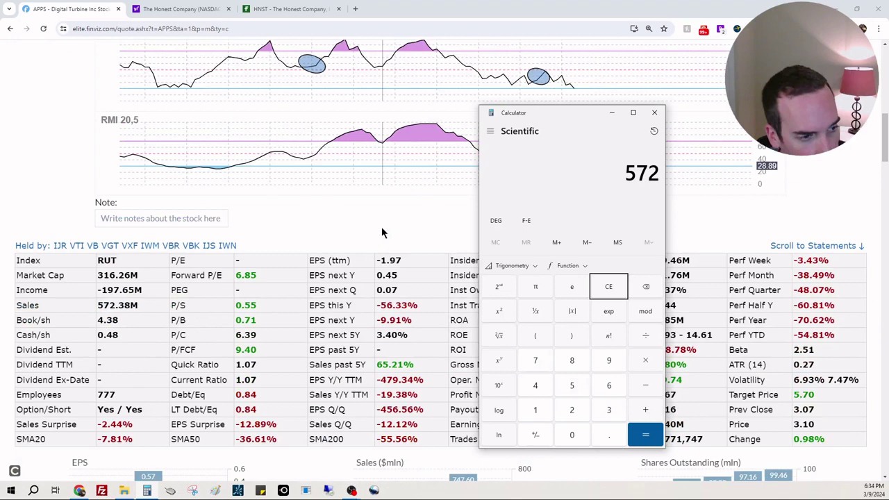
type(".38")
key("minus")
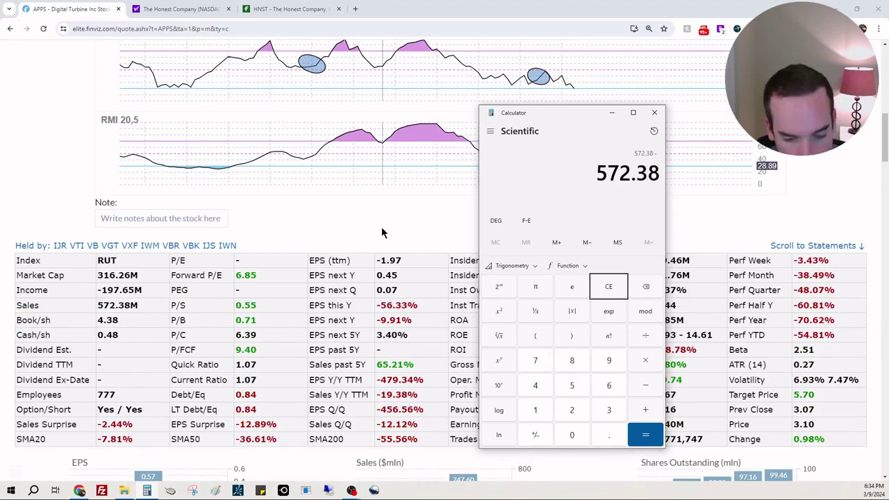
type("197")
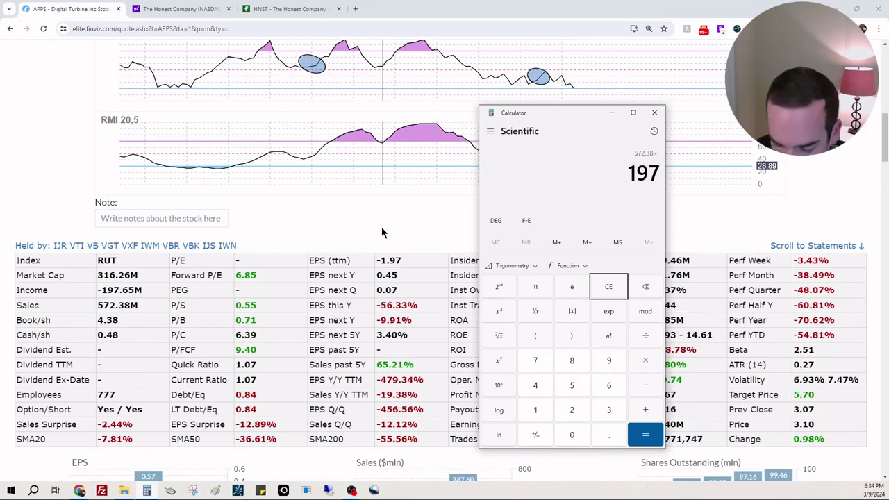
type(".65")
key("Return")
Add 49.47 for 424.2, then subtract 374.03 to get 50.17.
scroll(379, 226, "down", 15)
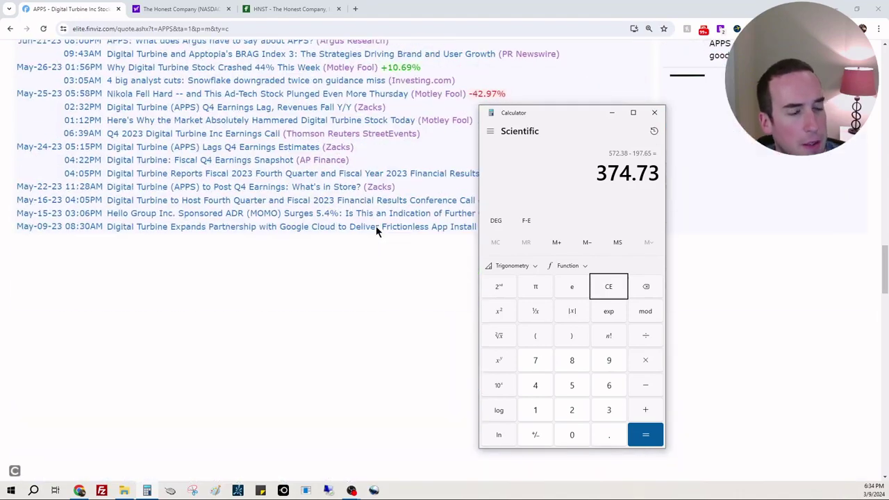
scroll(378, 240, "down", 8)
scroll(400, 231, "up", 2)
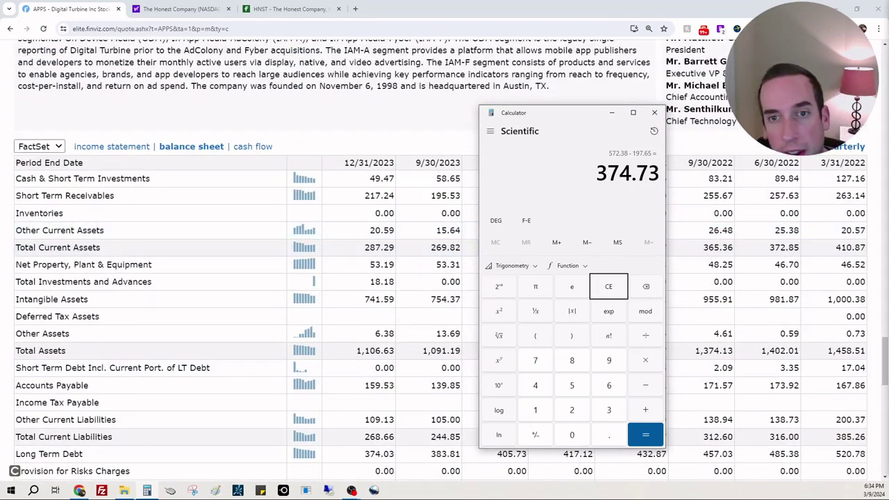
left_click(634, 260)
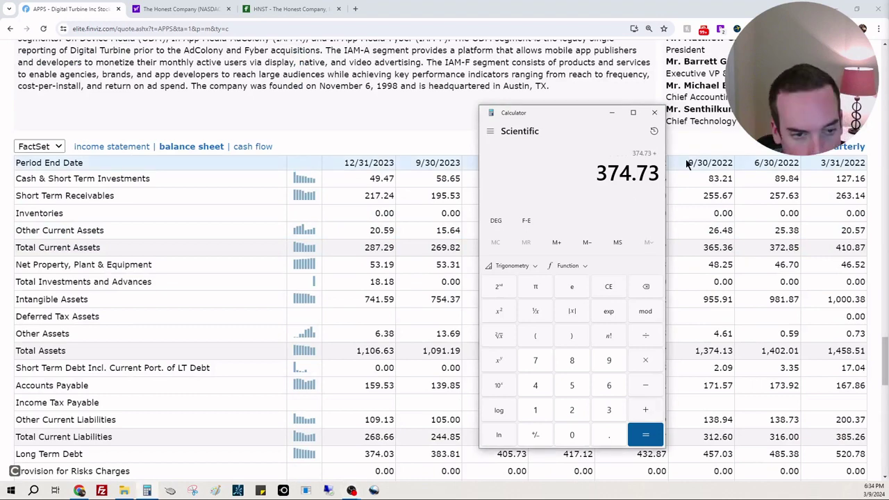
type("+ 49.47")
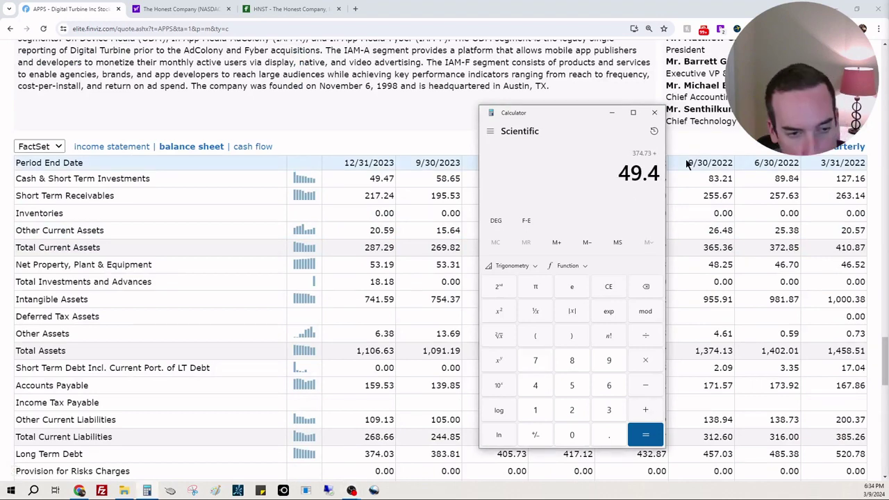
key("Return")
type("-")
scroll(437, 292, "down", 2)
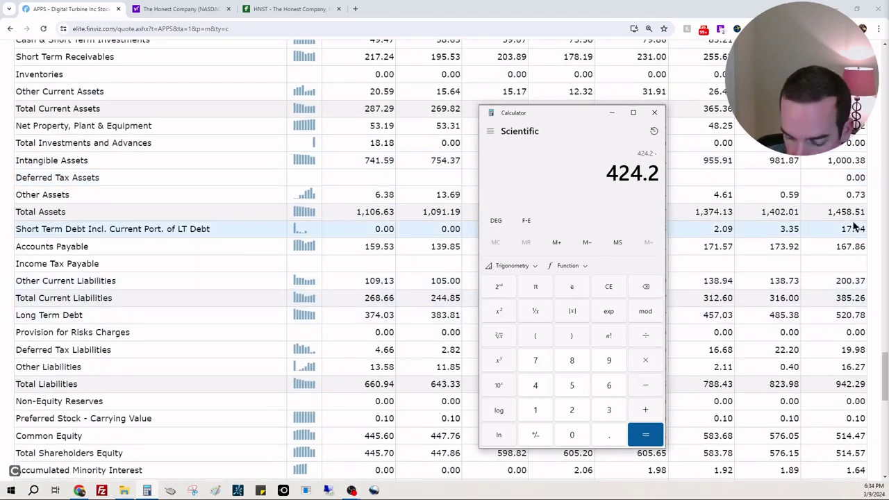
type("374")
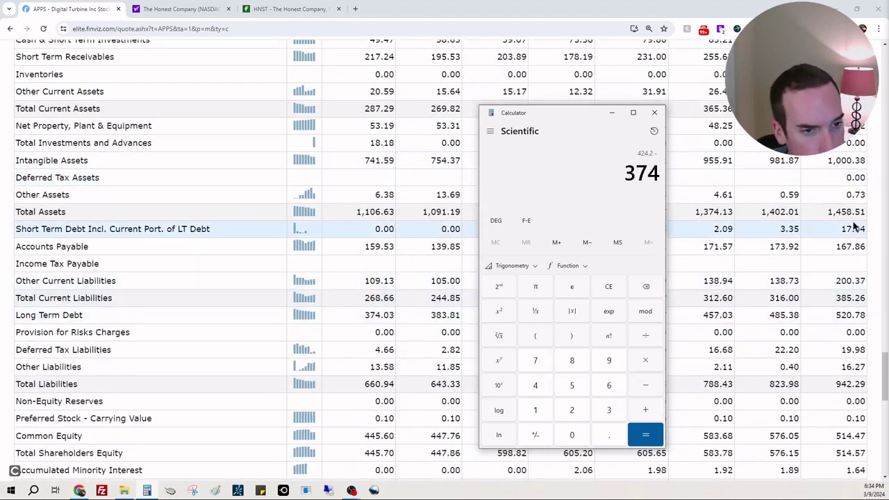
type(".03")
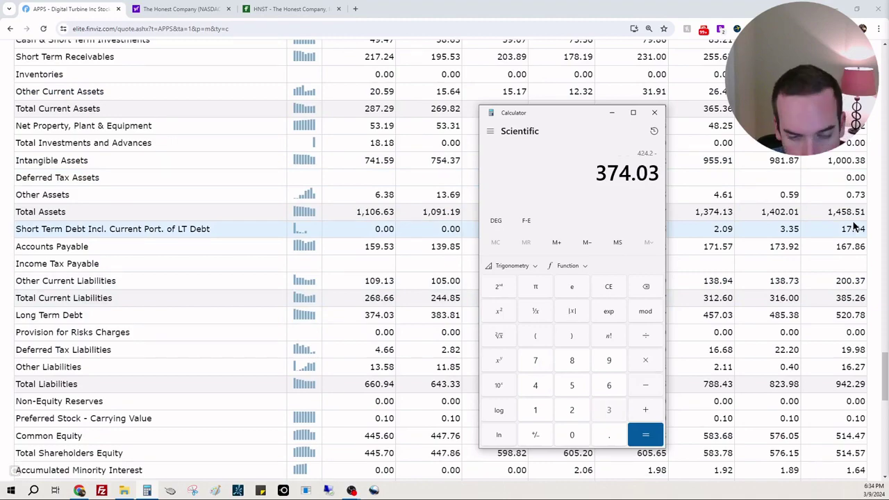
key("Return")
Move Calculator to the upper left and divide 50.17 by the 91.76M float, giving about 0.5468.
left_click_drag(574, 110, 180, 96)
scroll(594, 341, "up", 20)
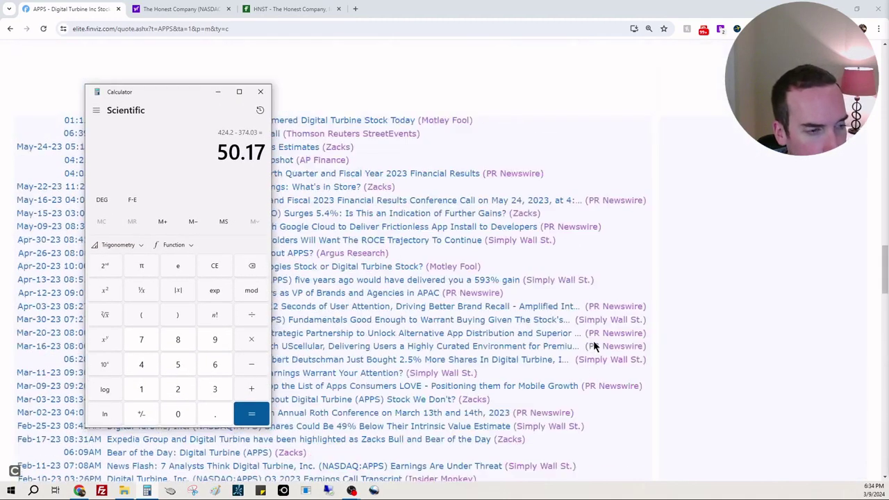
scroll(594, 345, "up", 10)
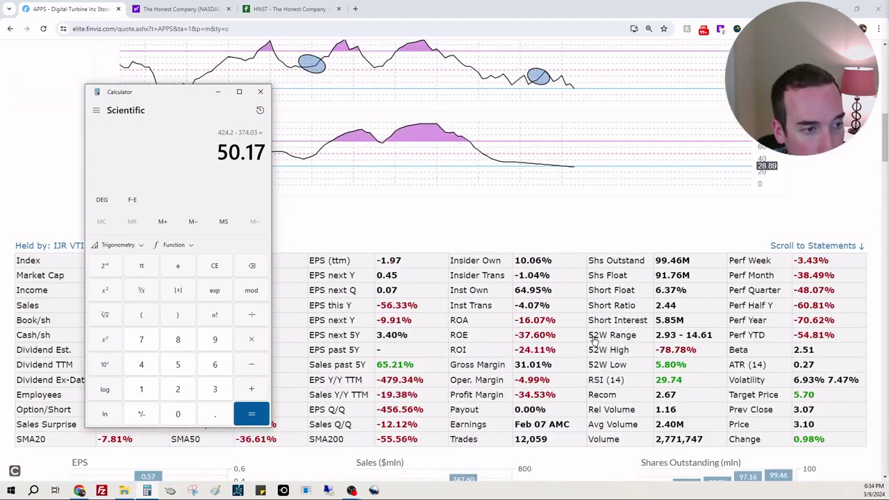
type("+91")
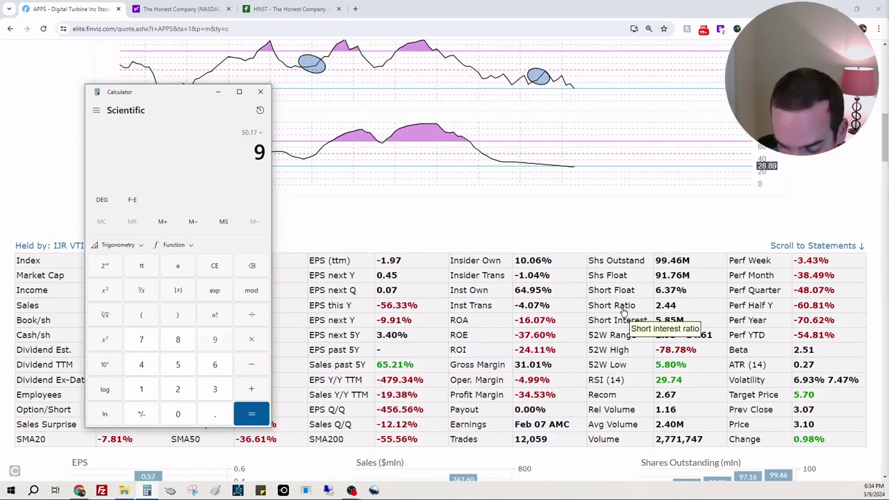
type(".76")
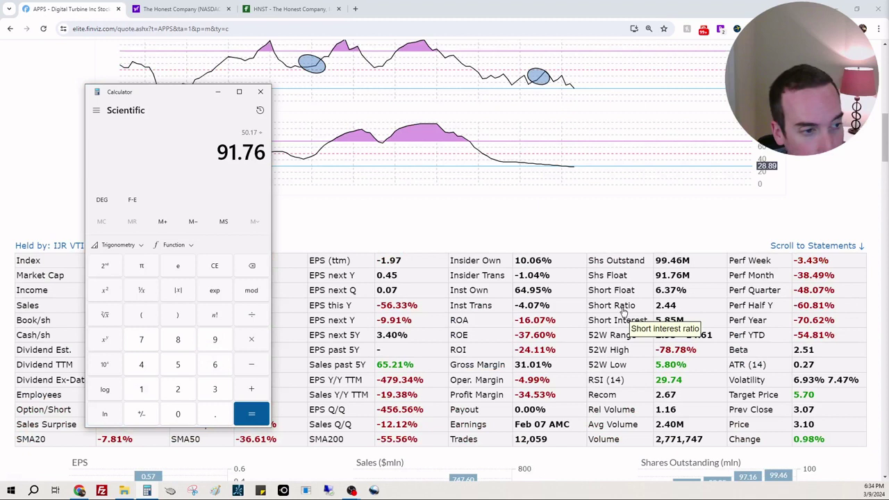
key("Return")
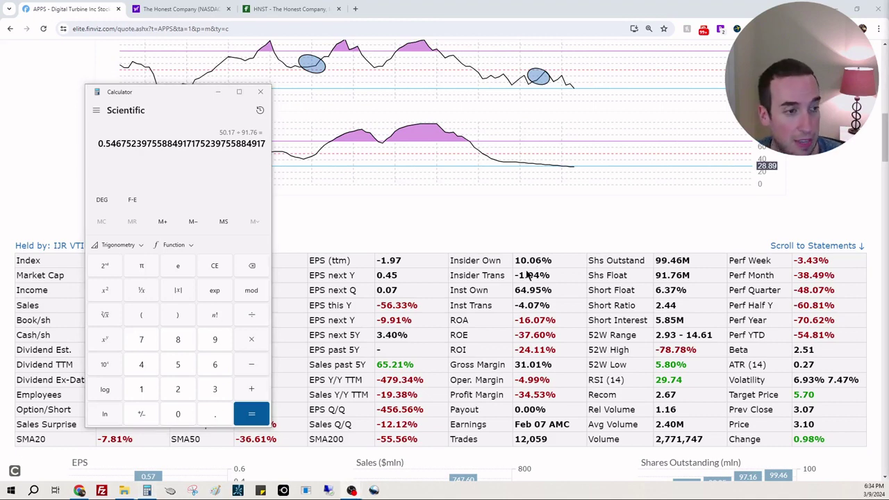
scroll(519, 269, "down", 2)
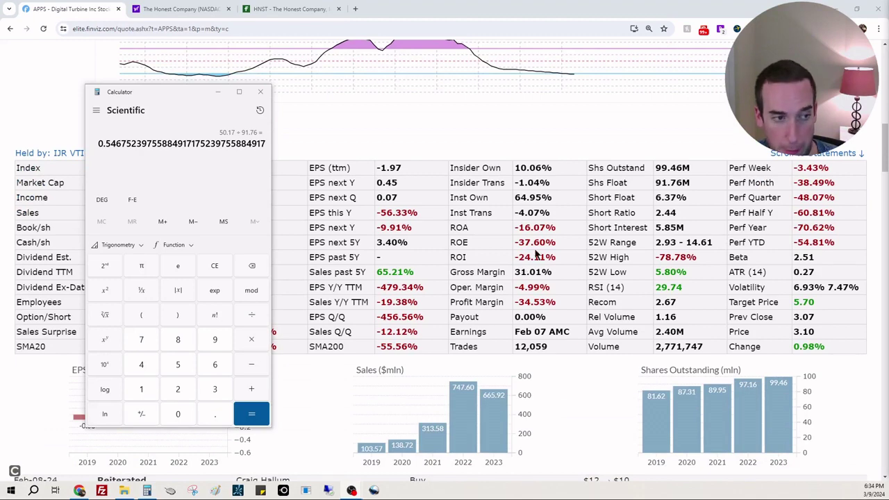
Draw a horizontal line at 0.60 on the APPS monthly chart, then return to the 0.5468 result.
left_click(535, 235)
scroll(522, 218, "up", 10)
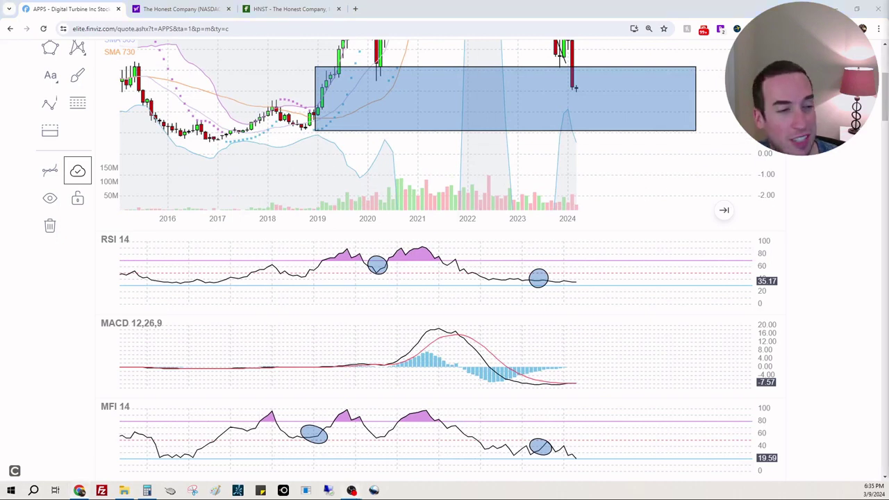
scroll(81, 133, "up", 3)
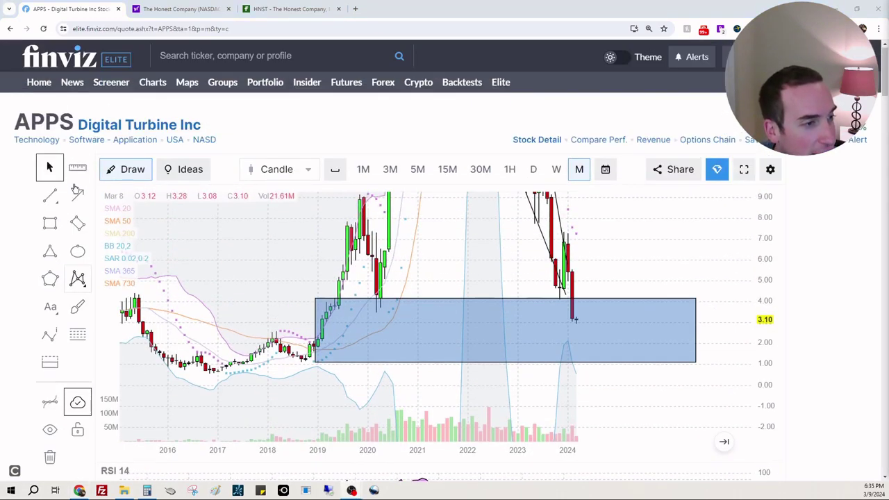
left_click(50, 195)
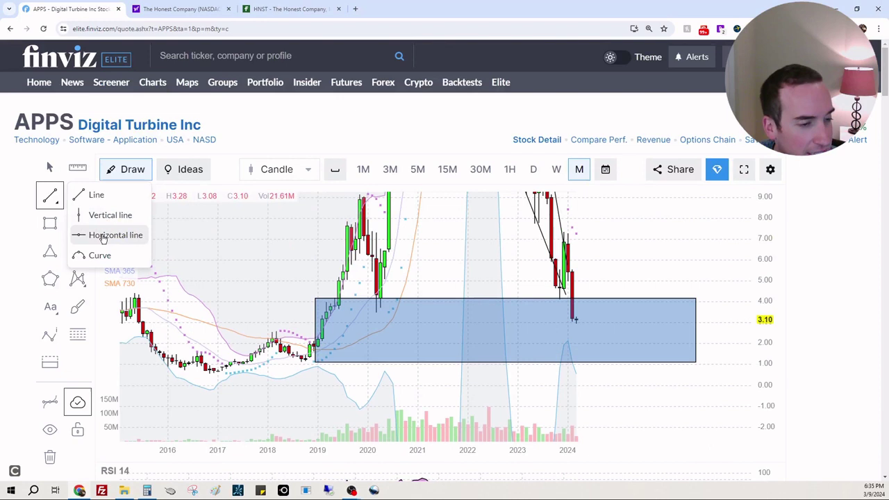
left_click(103, 237)
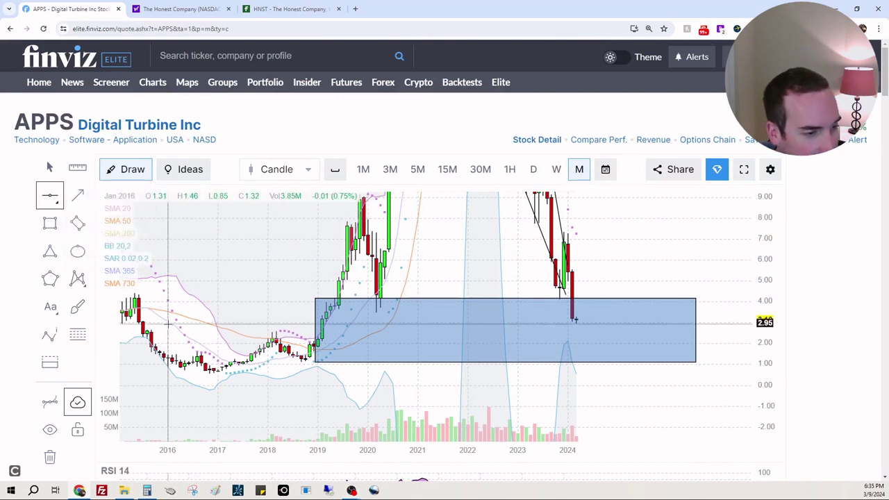
left_click(158, 373)
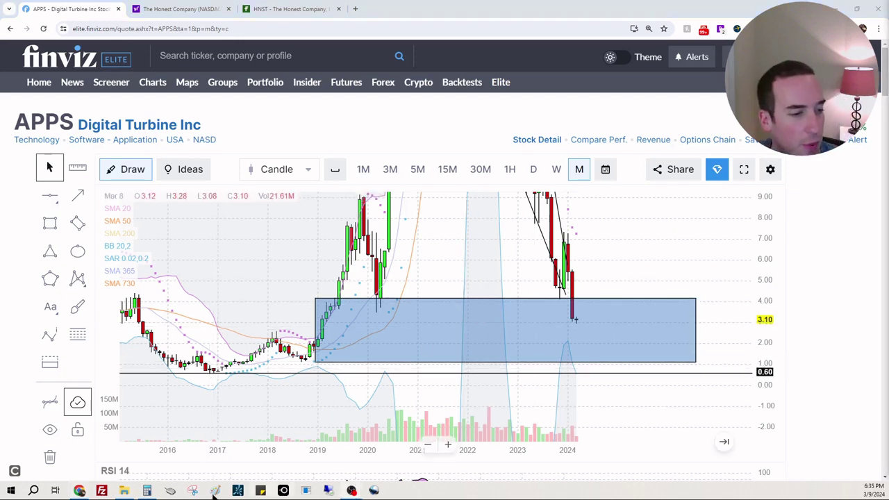
key("alt+Tab")
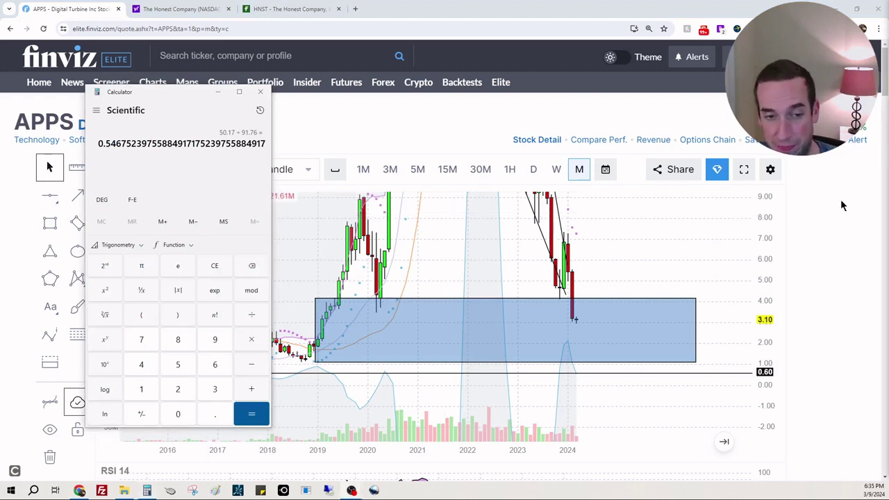
Stretch the monthly chart's price axis so it spans roughly −6 to 12.
key("alt+Tab")
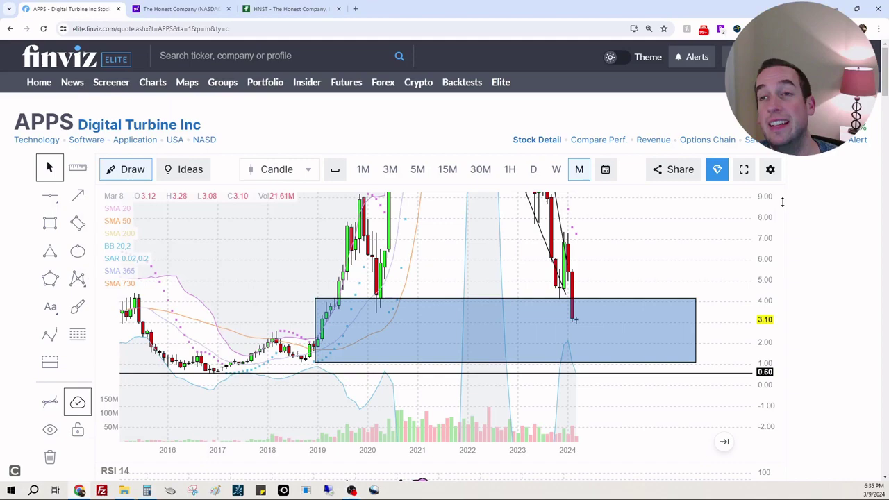
scroll(821, 230, "down", 6)
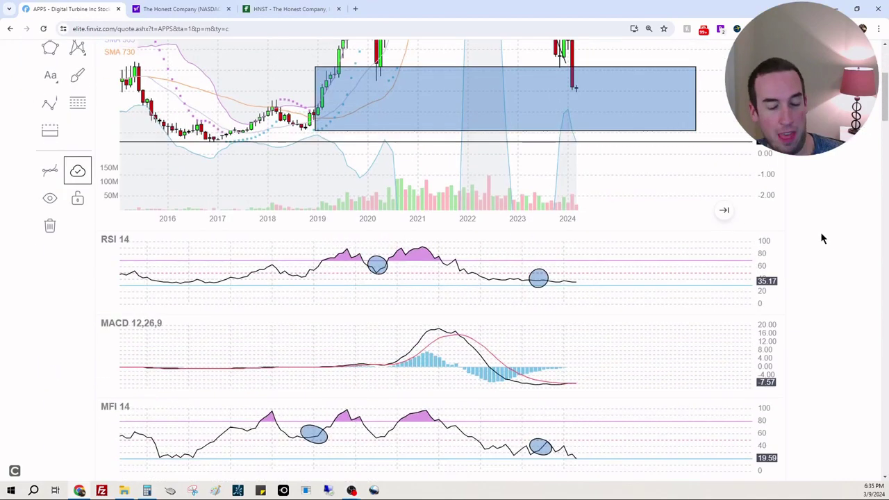
scroll(826, 248, "down", 2)
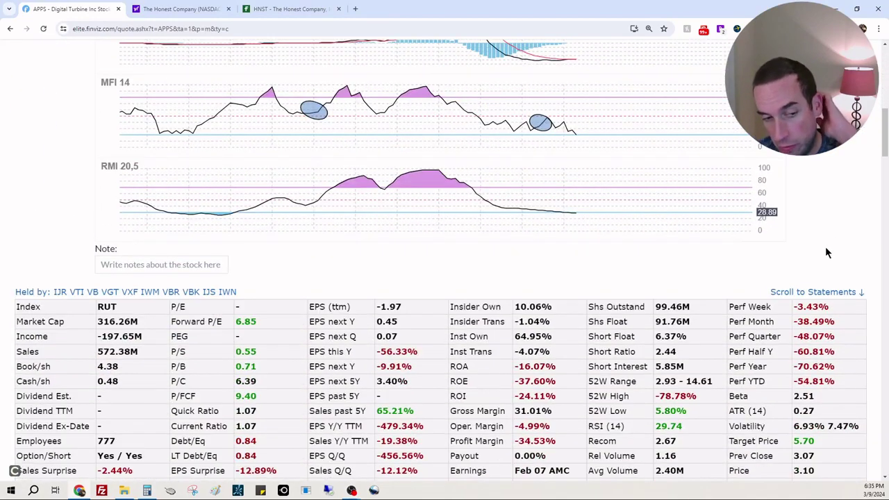
scroll(828, 248, "up", 8)
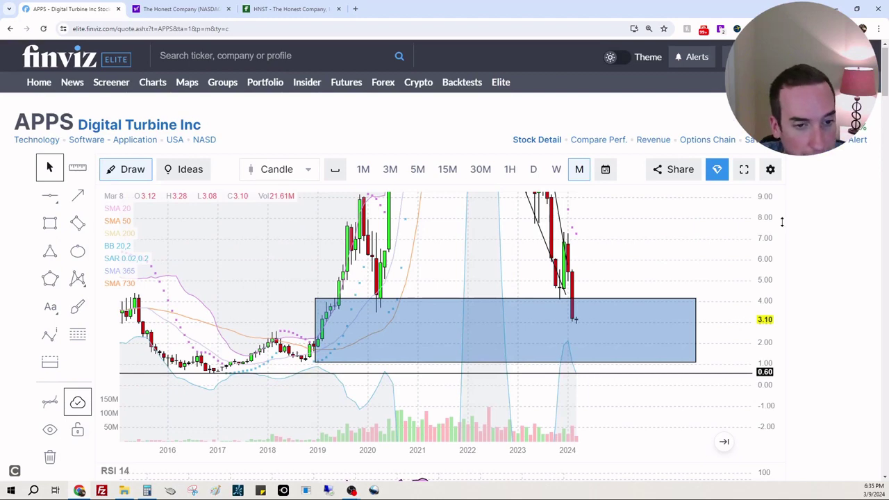
left_click_drag(771, 226, 674, 290)
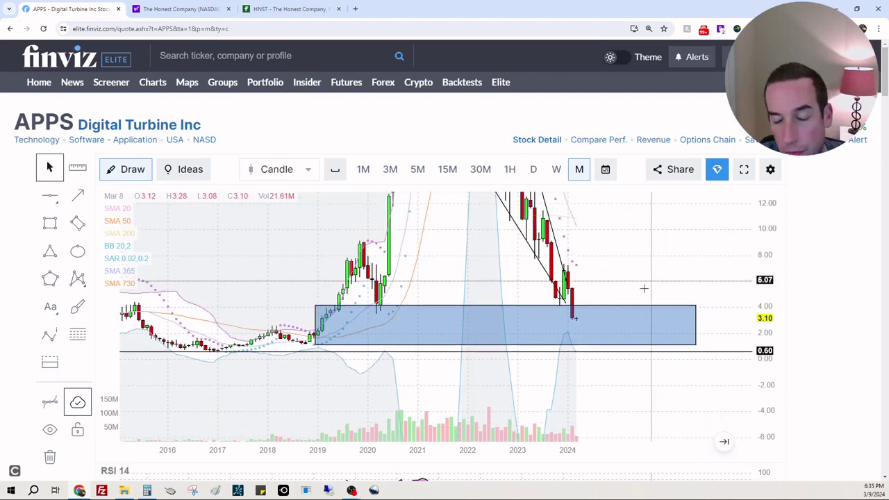
Scroll down through the indicators to the fundamentals table showing 316.26M market cap.
scroll(822, 279, "down", 3)
scroll(822, 276, "down", 2)
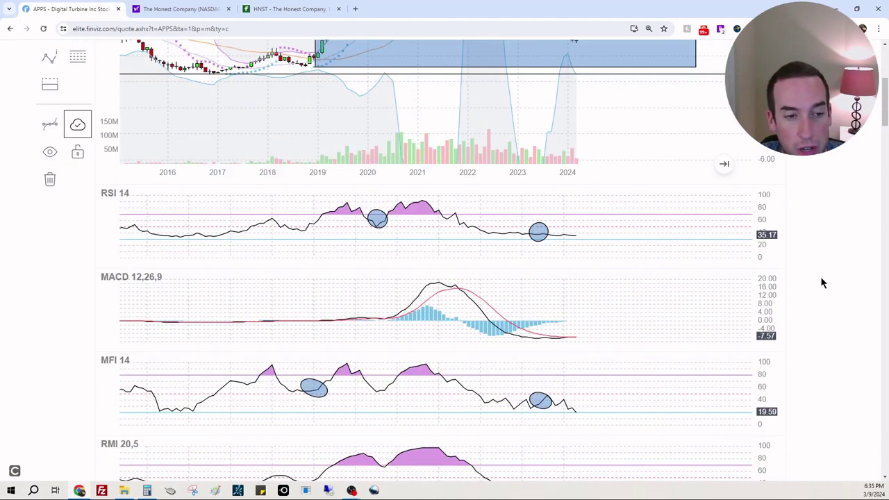
scroll(820, 277, "up", 1)
scroll(821, 278, "down", 1)
scroll(806, 282, "up", 5)
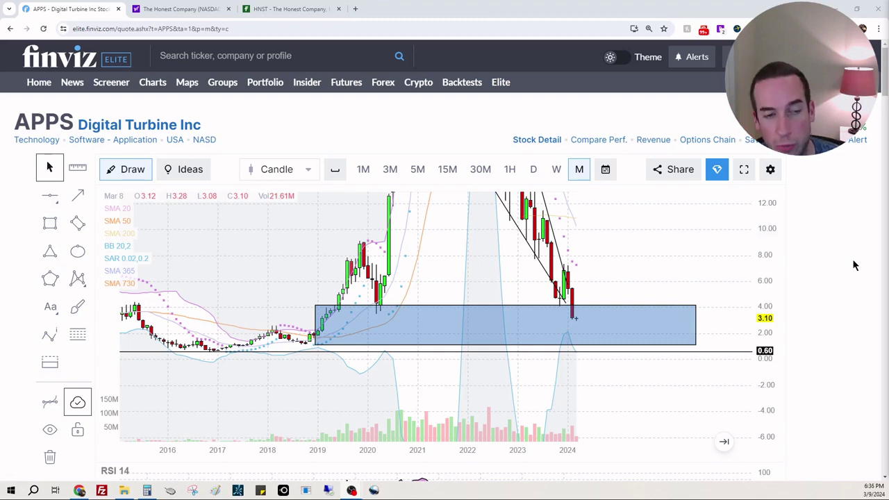
scroll(838, 250, "down", 2)
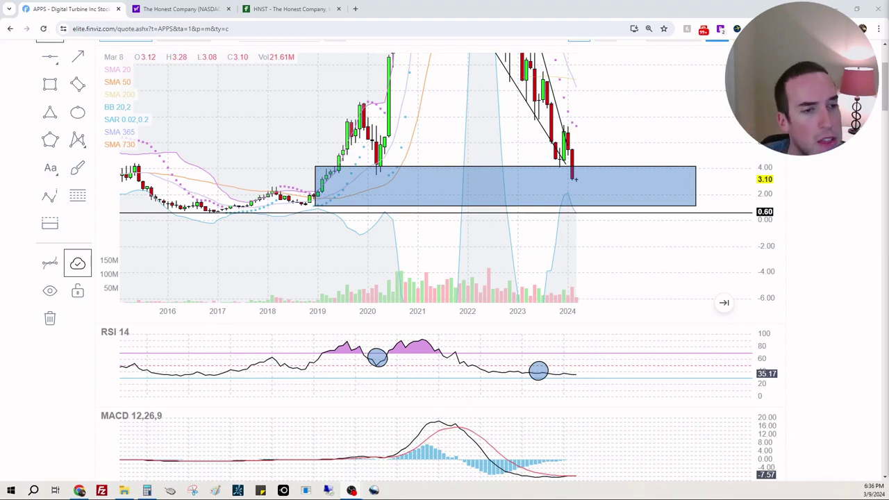
scroll(401, 282, "down", 8)
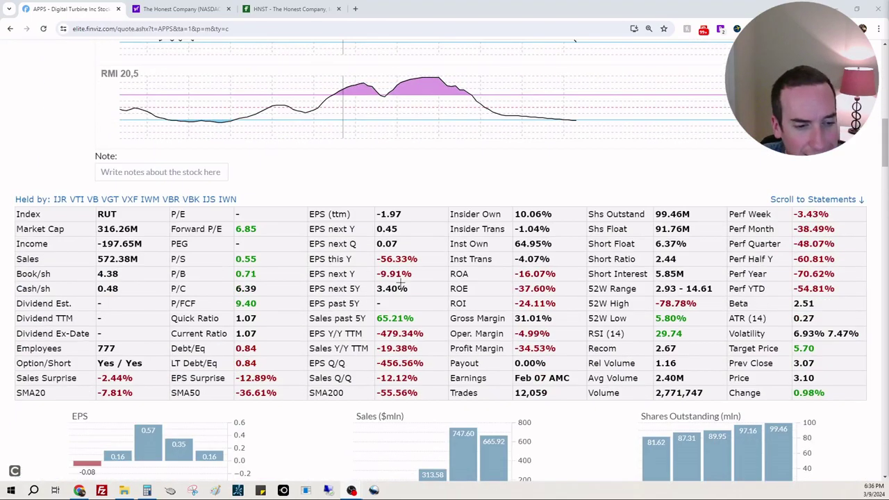
Load Fintel's institutional ownership page for APPS in place of HNST.
left_click(260, 9)
left_click(256, 32)
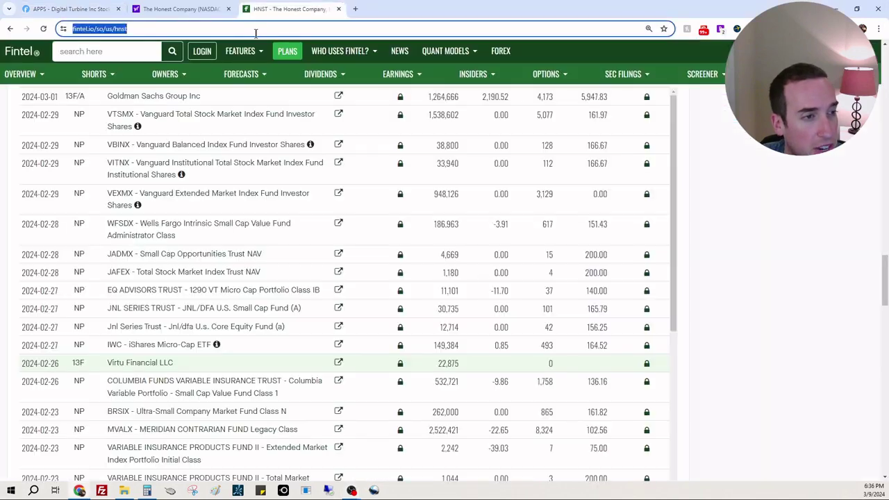
key("End")
key("ctrl+shift+Left")
type("apps")
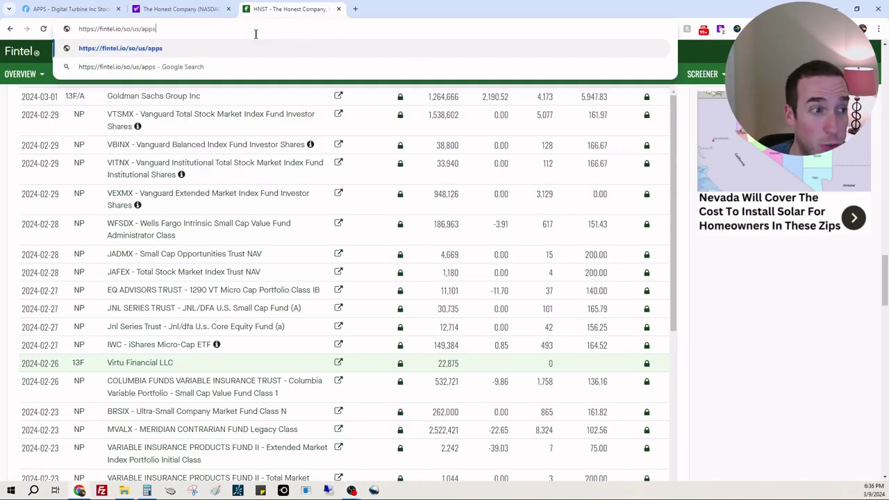
key("Return")
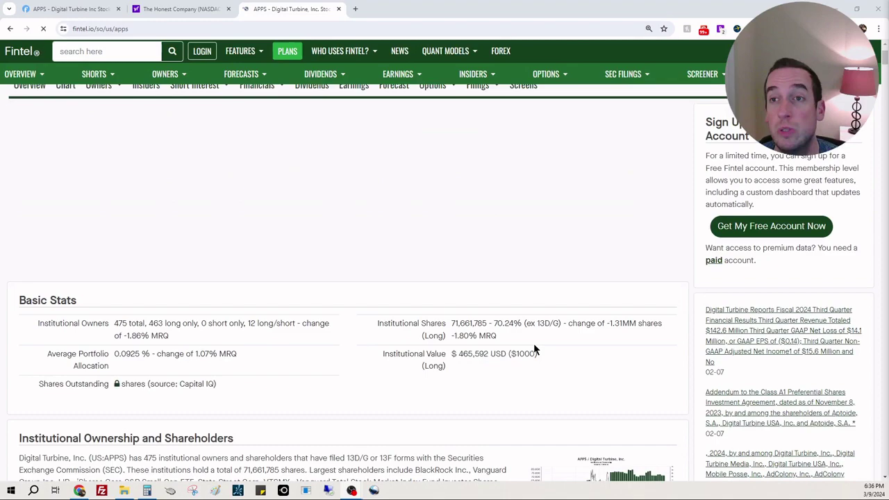
Review APPS's 13D/G and 13F filings on Fintel, then return to the Finviz APPS quote.
scroll(534, 340, "down", 2)
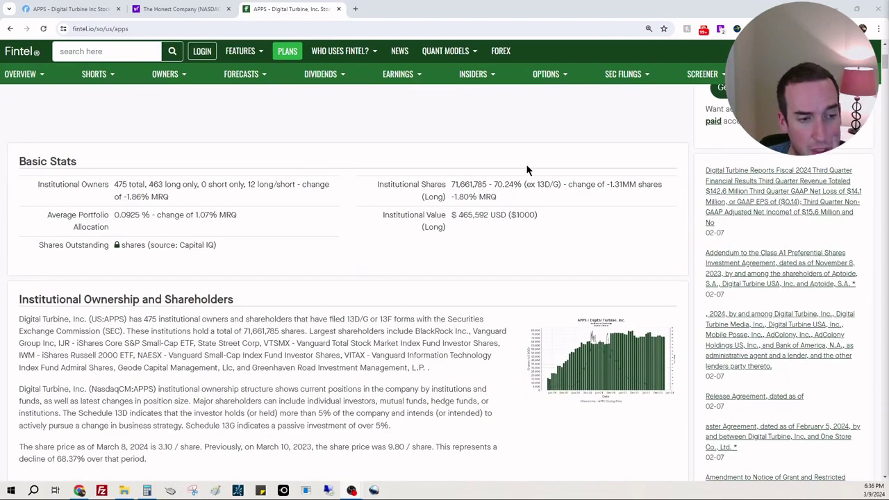
scroll(490, 184, "down", 8)
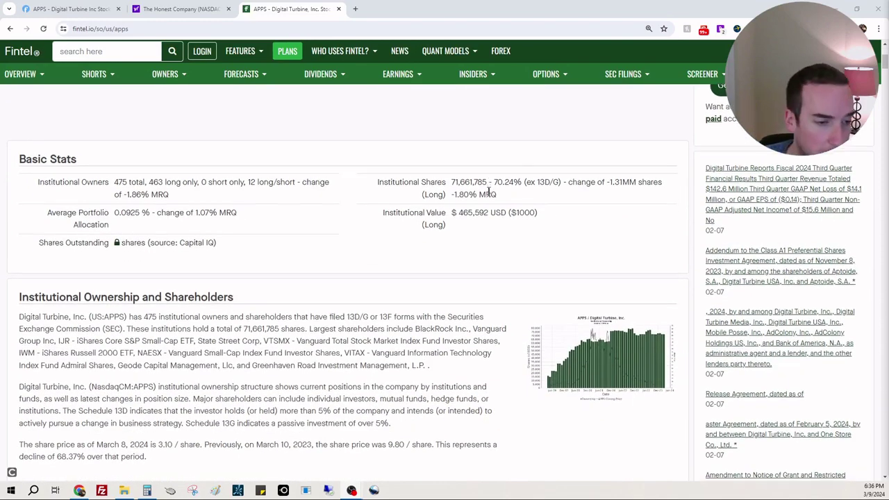
scroll(495, 196, "down", 4)
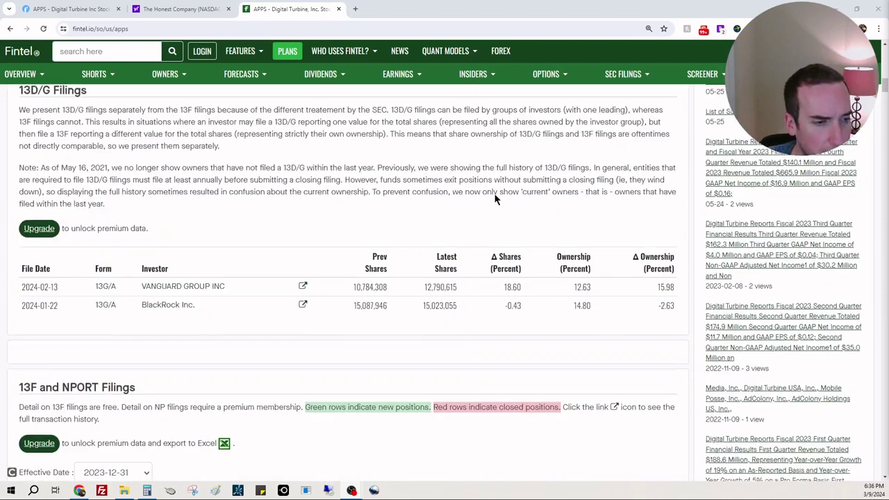
scroll(496, 202, "up", 2)
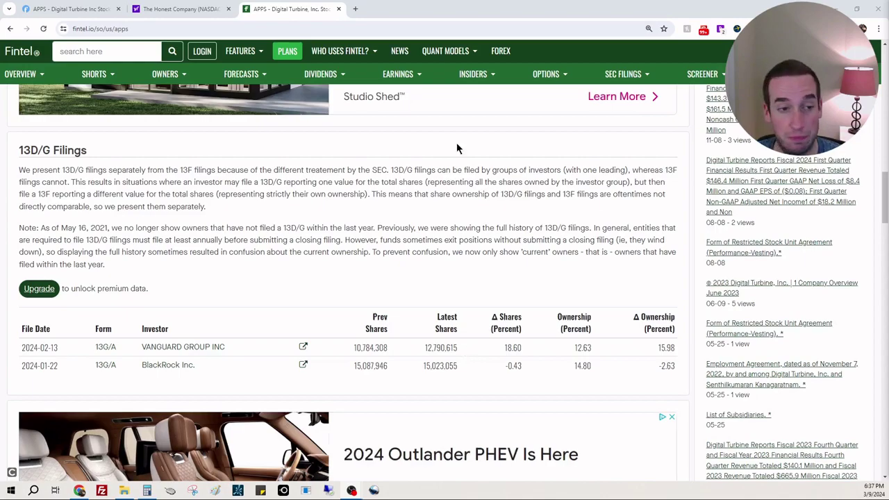
scroll(615, 285, "down", 5)
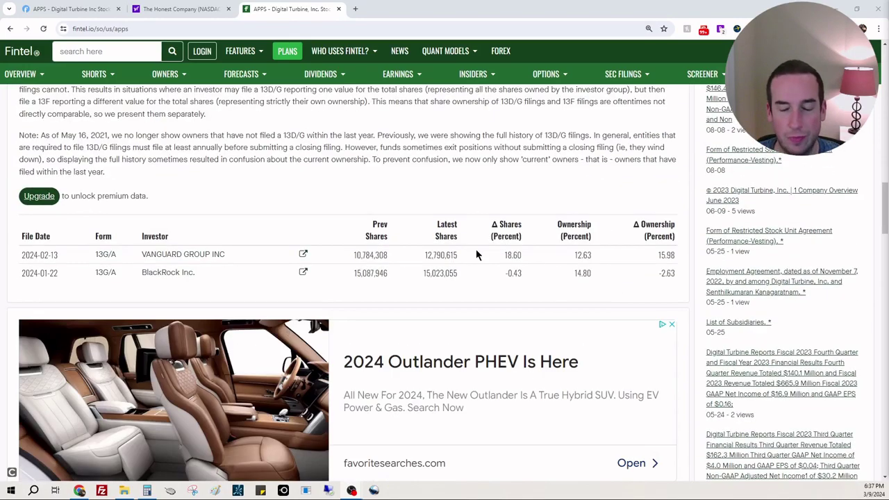
scroll(479, 248, "down", 5)
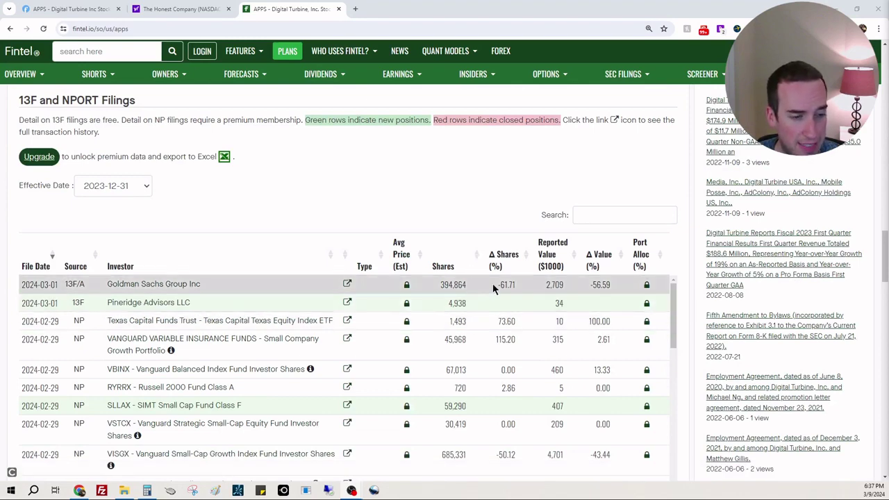
scroll(516, 302, "down", 5)
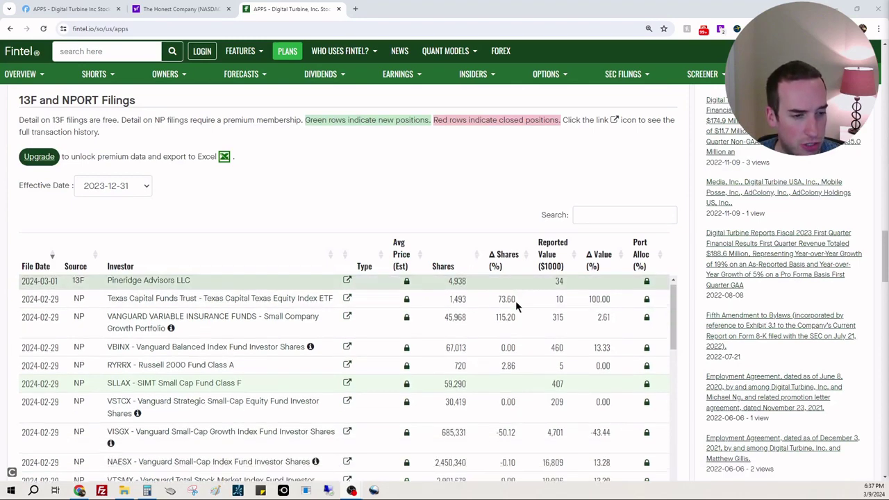
scroll(517, 315, "down", 10)
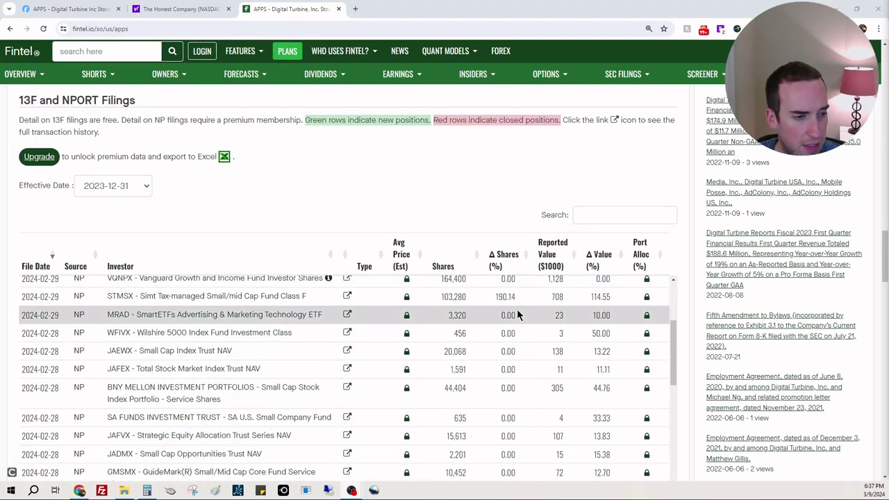
scroll(523, 317, "down", 7)
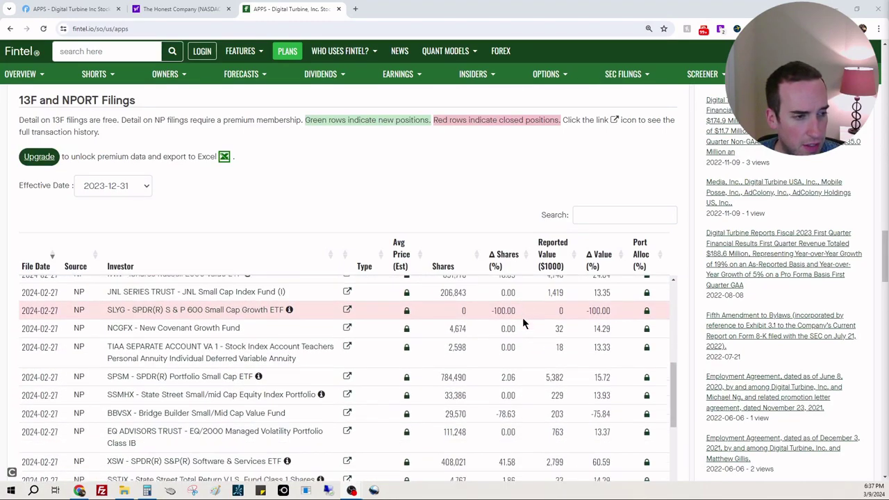
scroll(513, 316, "down", 10)
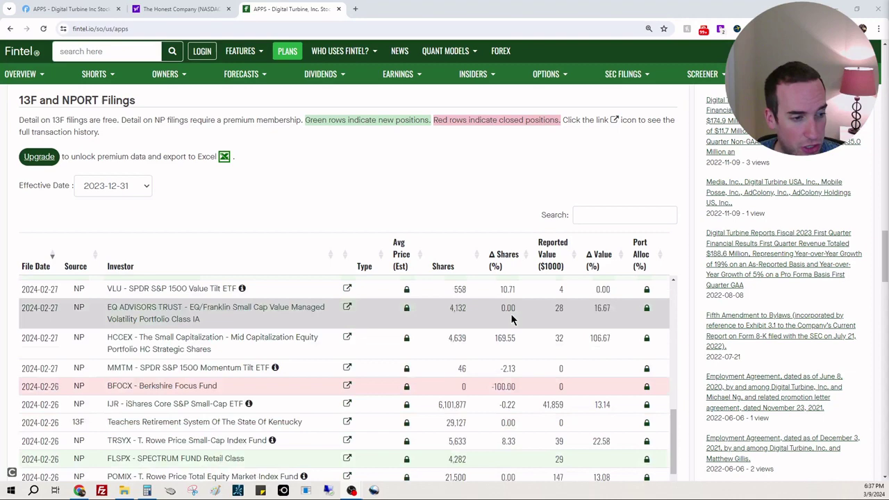
scroll(516, 330, "down", 10)
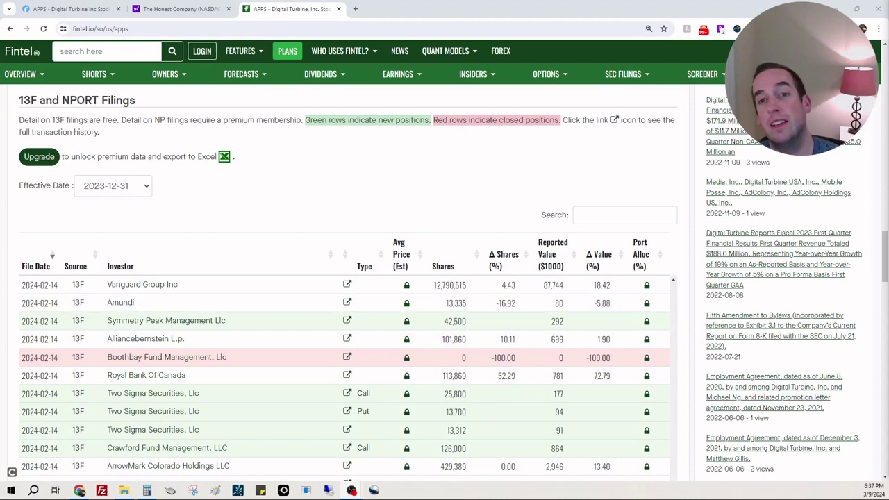
left_click(69, 9)
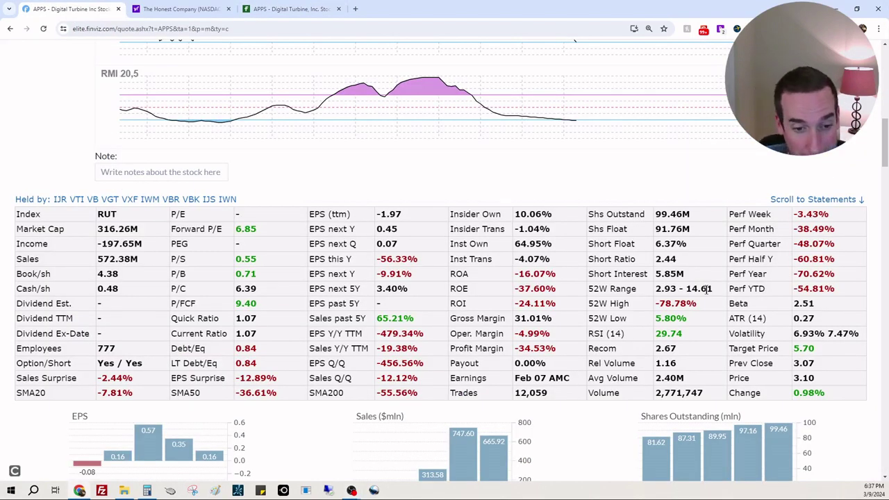
scroll(707, 296, "up", 4)
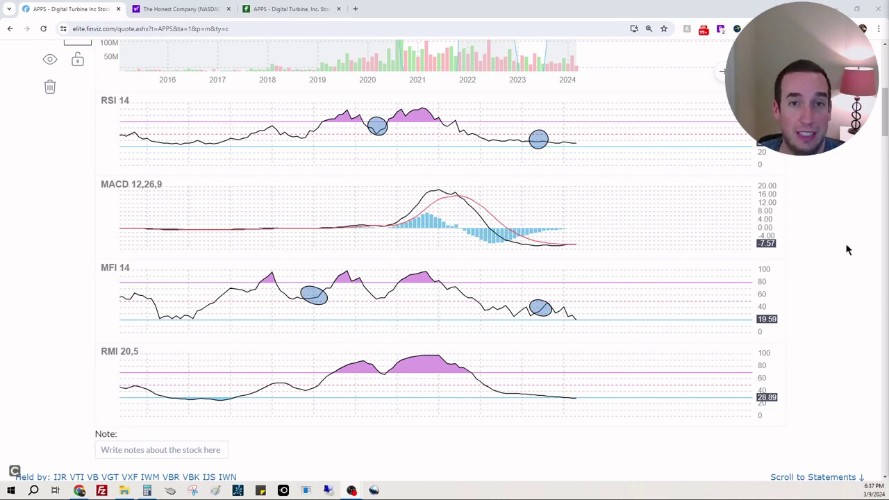
scroll(847, 247, "up", 5)
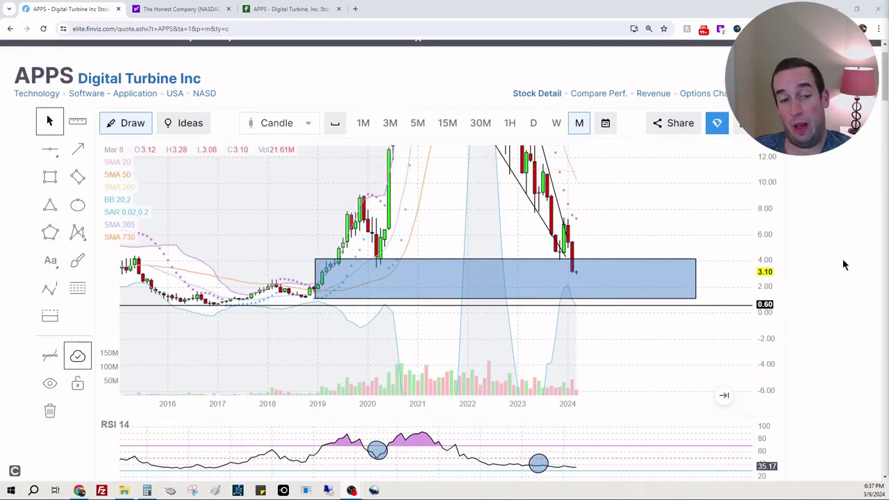
scroll(843, 258, "down", 3)
scroll(576, 320, "down", 3)
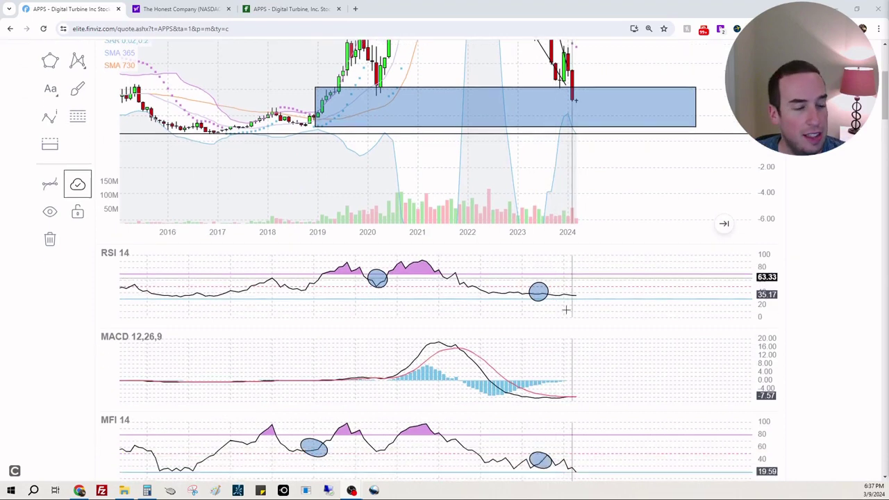
scroll(585, 336, "down", 5)
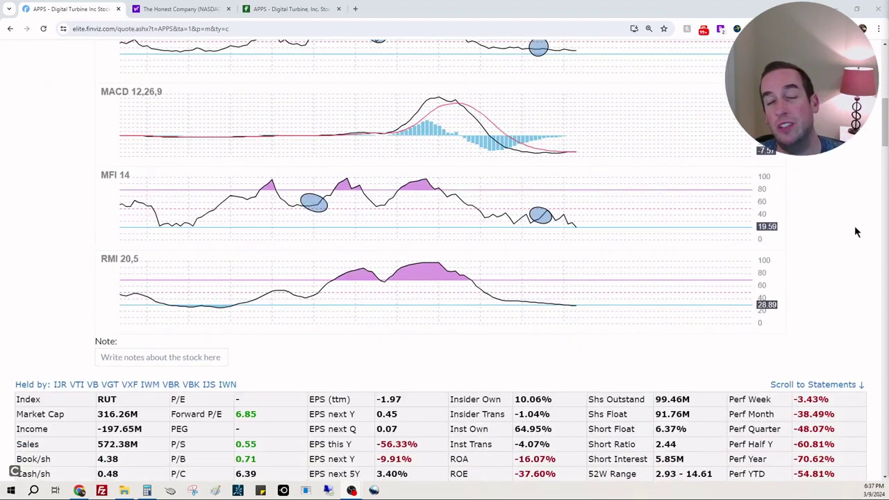
scroll(565, 167, "up", 3)
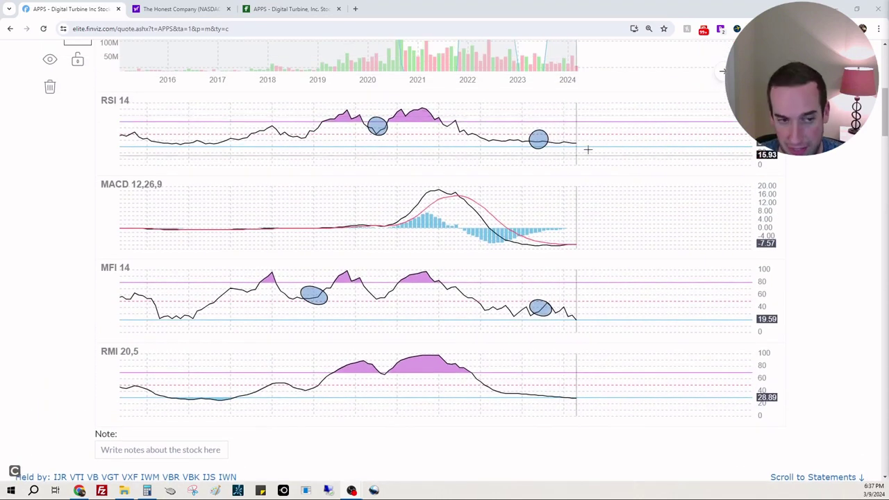